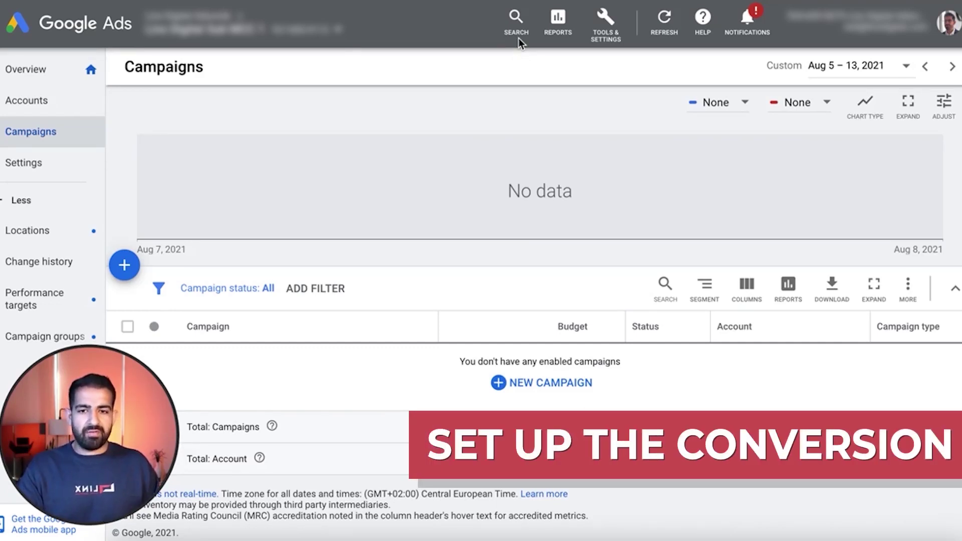
Step: Search for the Conversions page and start a new Website conversion action
left_click(518, 21)
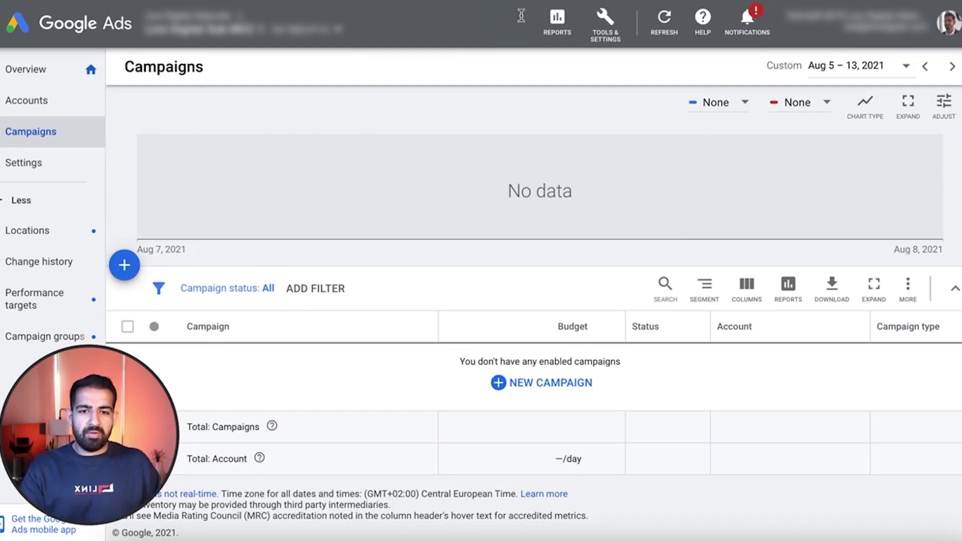
type("conve")
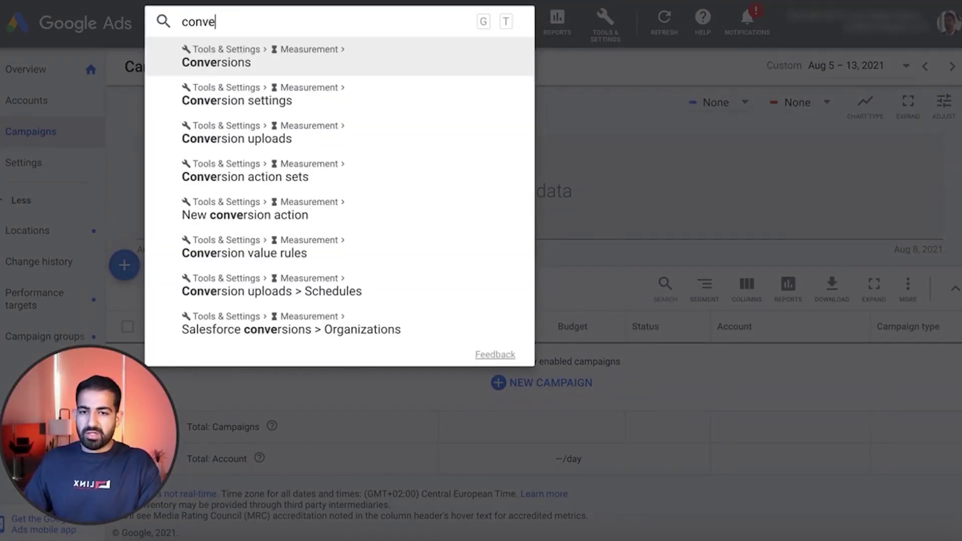
type("r")
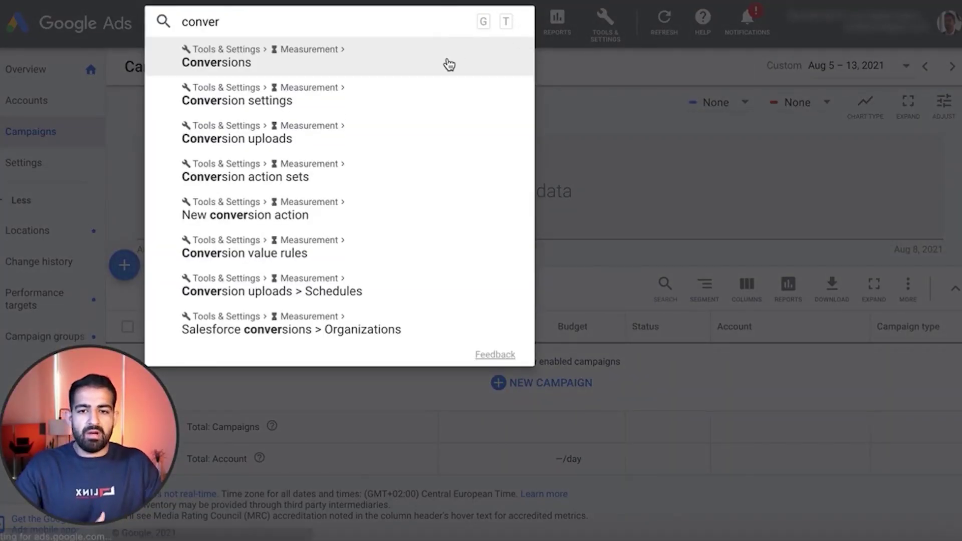
left_click(448, 64)
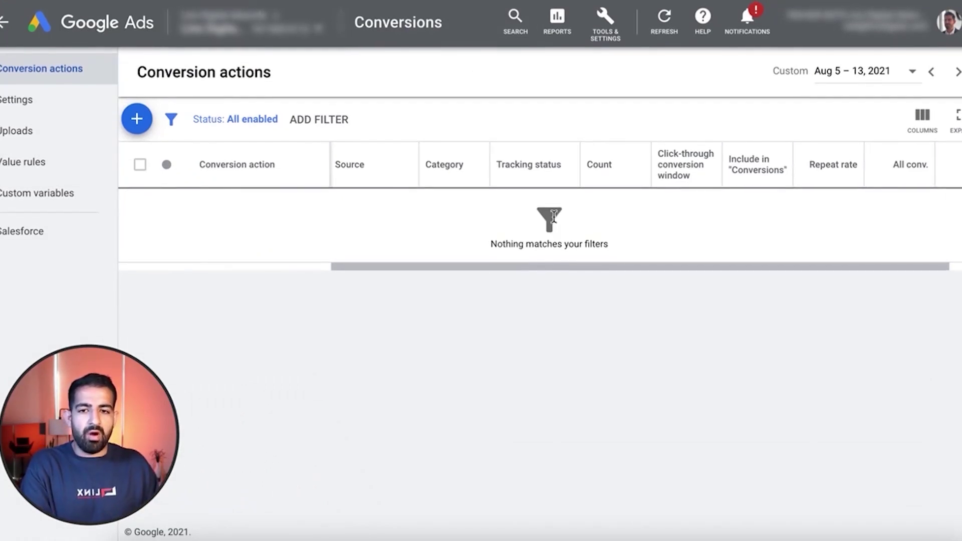
left_click(137, 119)
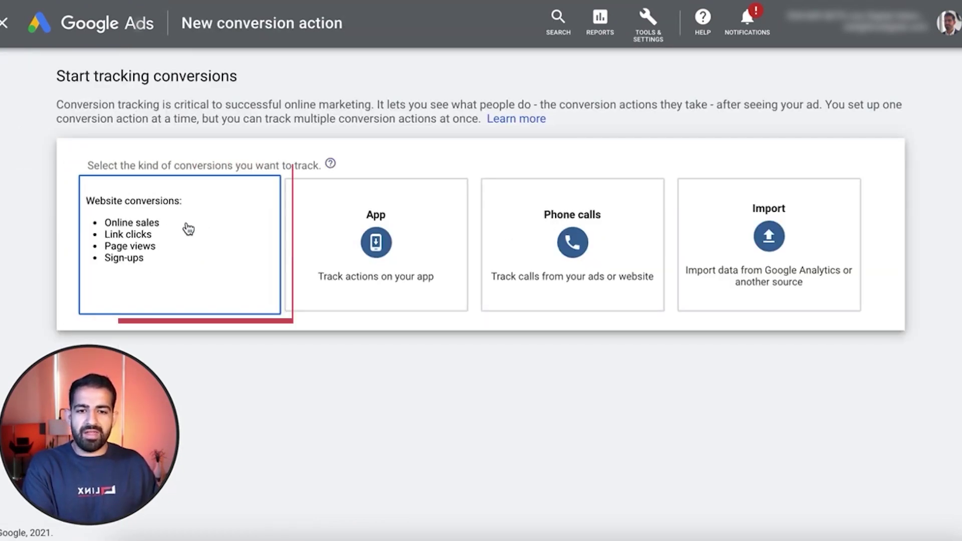
left_click(189, 228)
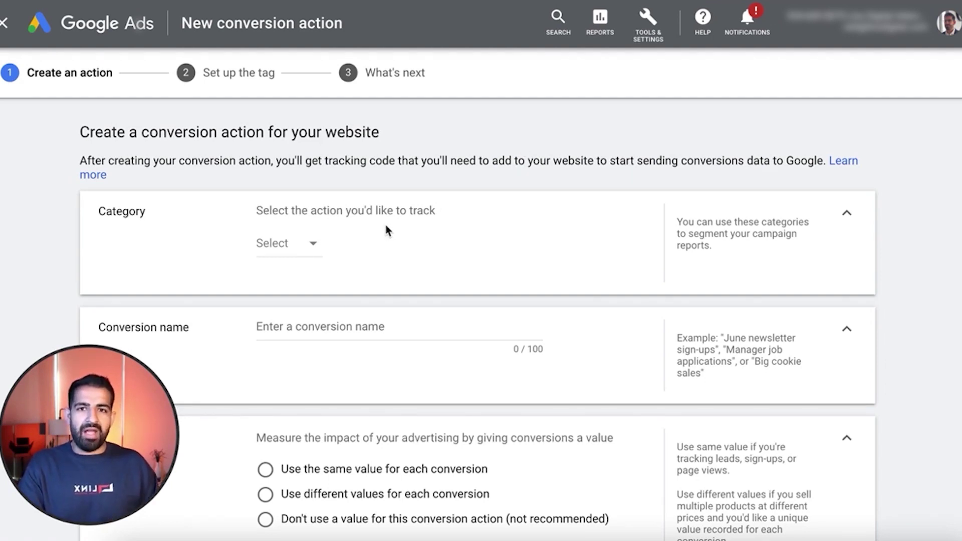
Step: Choose Page view as the conversion action's category
left_click(296, 243)
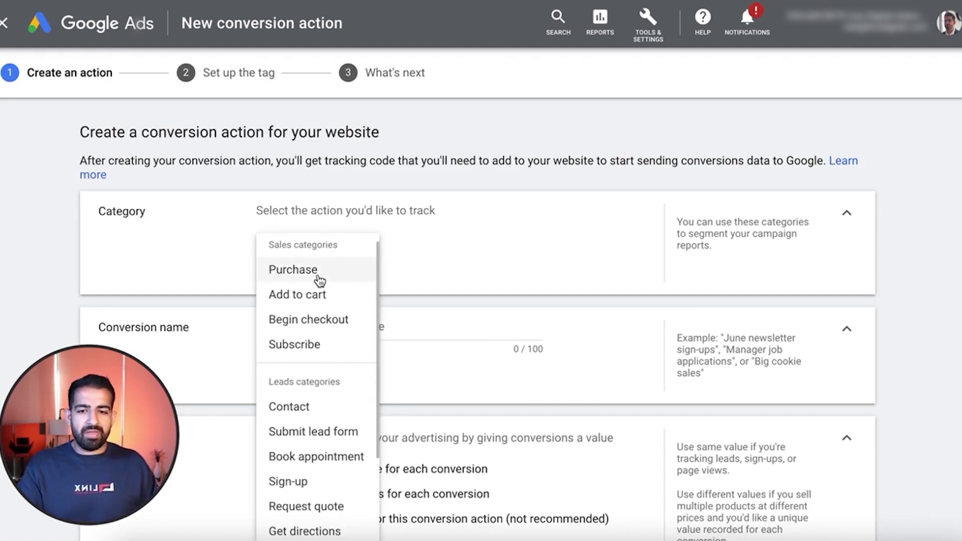
scroll(318, 279, "down", 1)
scroll(318, 279, "down", 2)
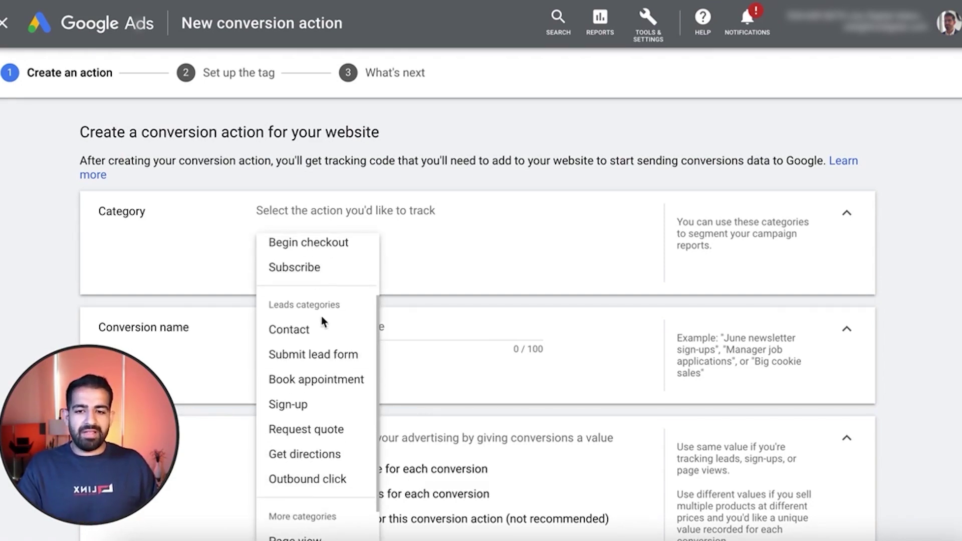
scroll(320, 316, "up", 2)
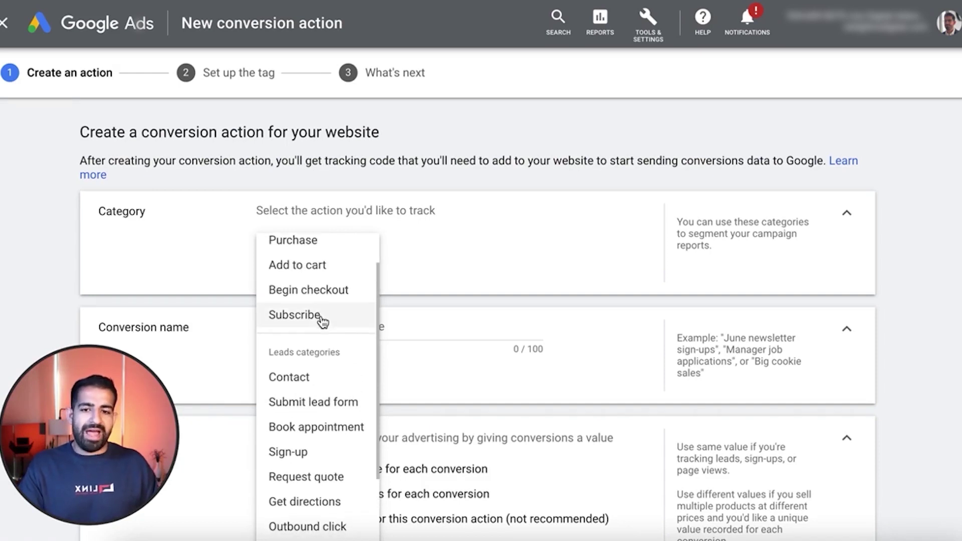
scroll(321, 319, "down", 2)
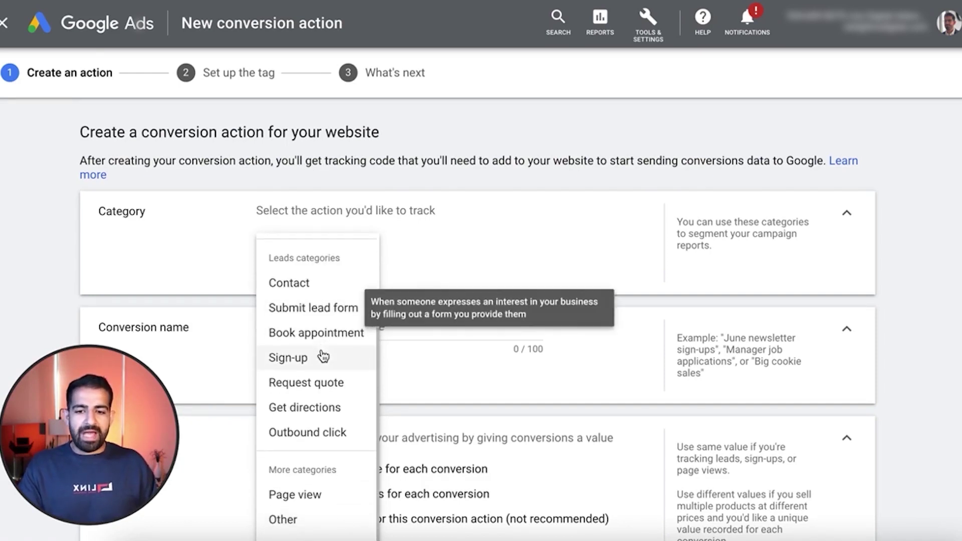
left_click(325, 496)
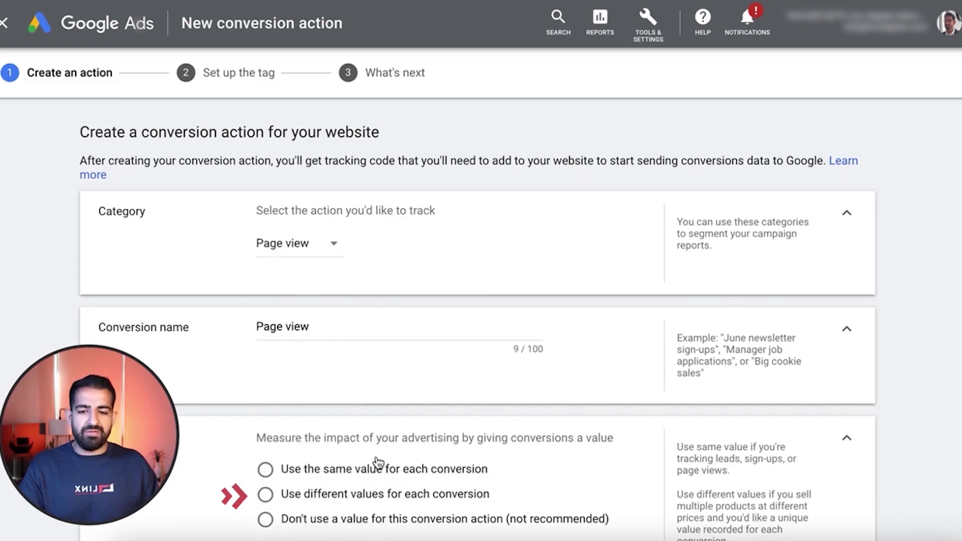
scroll(487, 278, "down", 2)
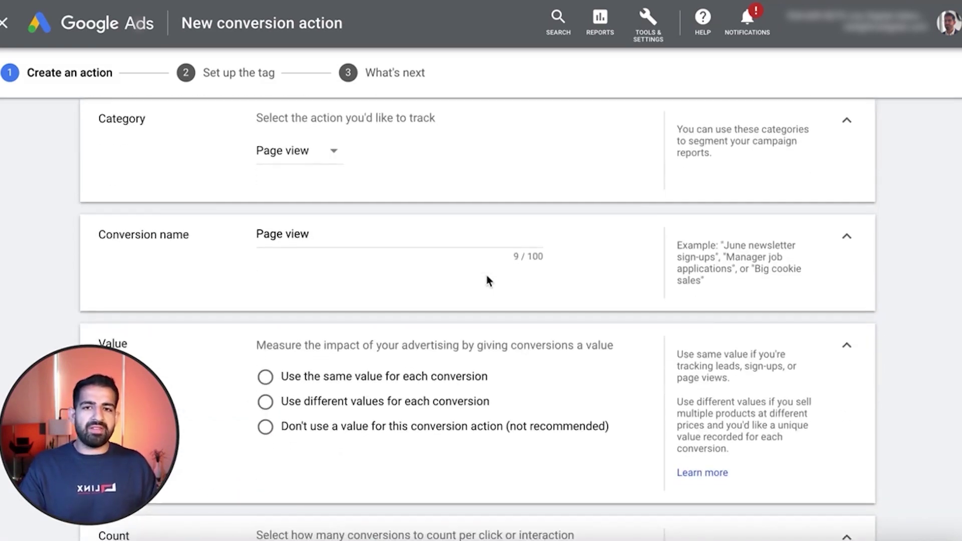
Step: Append ' - Test' to the conversion name so it reads 'Page view - Test'
double_click(421, 236)
left_click(427, 235)
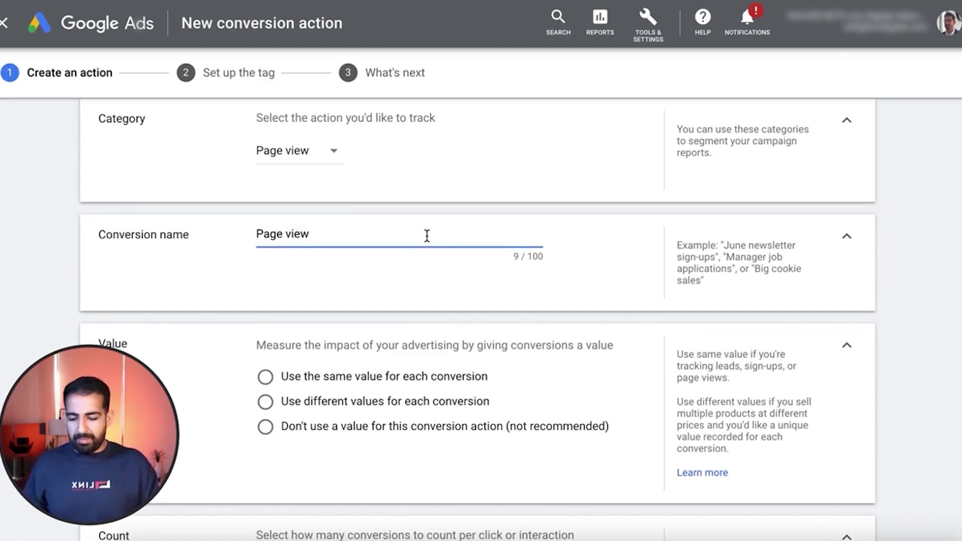
type("- ")
type("Test")
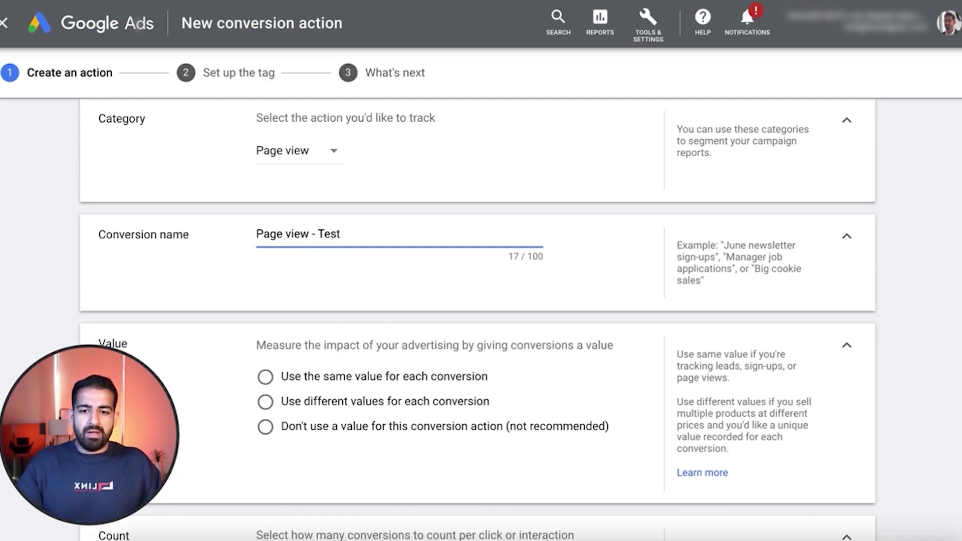
Step: Select 'Don't use a value for this conversion action' in the Value section
scroll(476, 320, "down", 2)
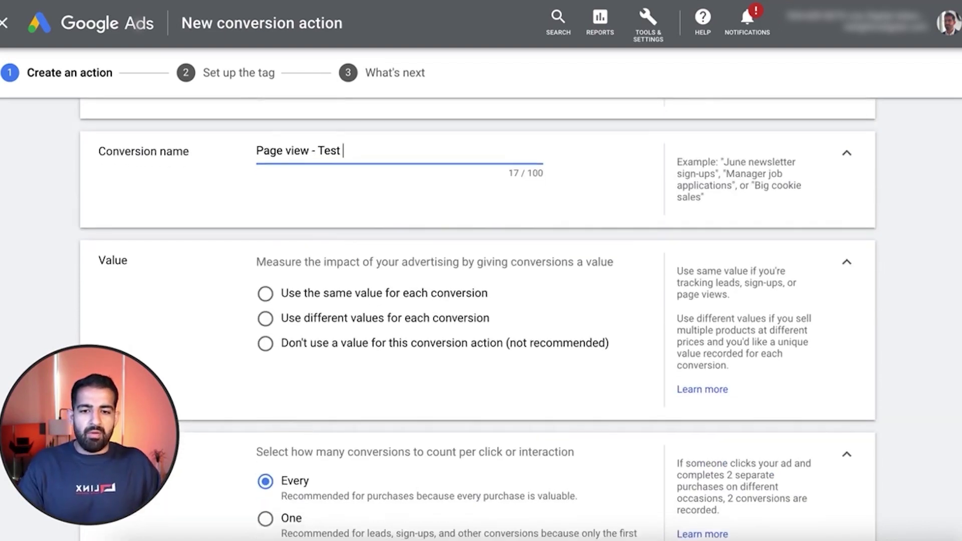
scroll(413, 284, "down", 2)
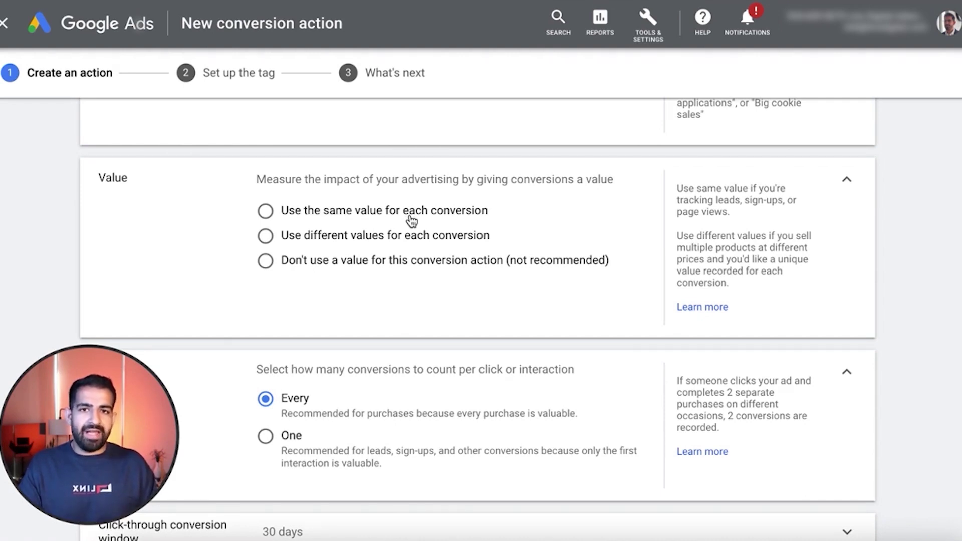
left_click(396, 260)
scroll(396, 260, "down", 2)
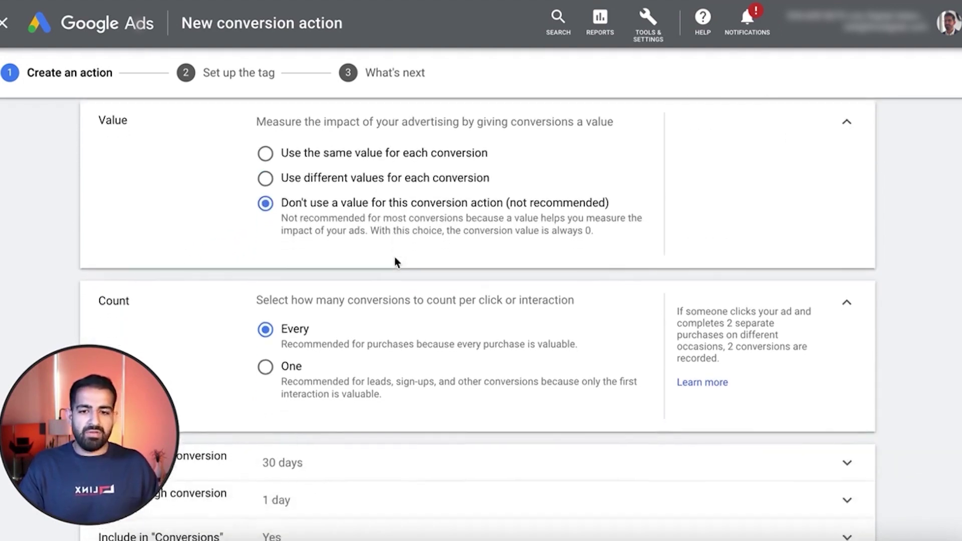
scroll(395, 256, "down", 3)
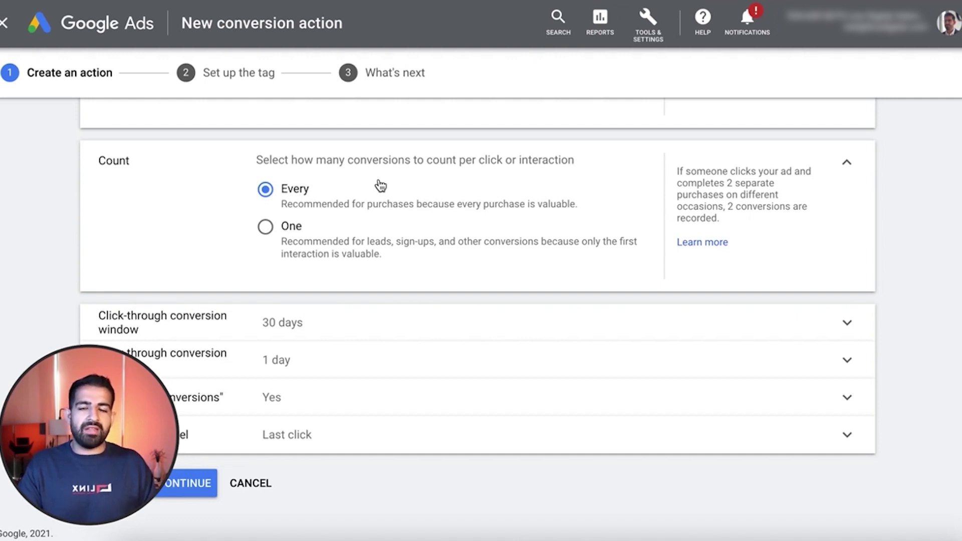
Step: Set Count to One, keep 30-day click, 1-day view windows and Last click, then create the action
left_click(340, 240)
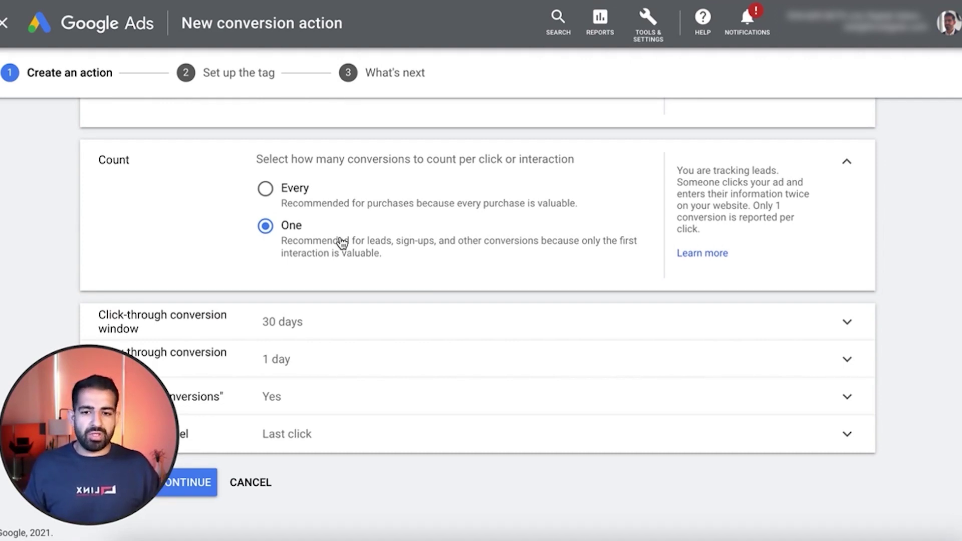
mouse_move(86, 371)
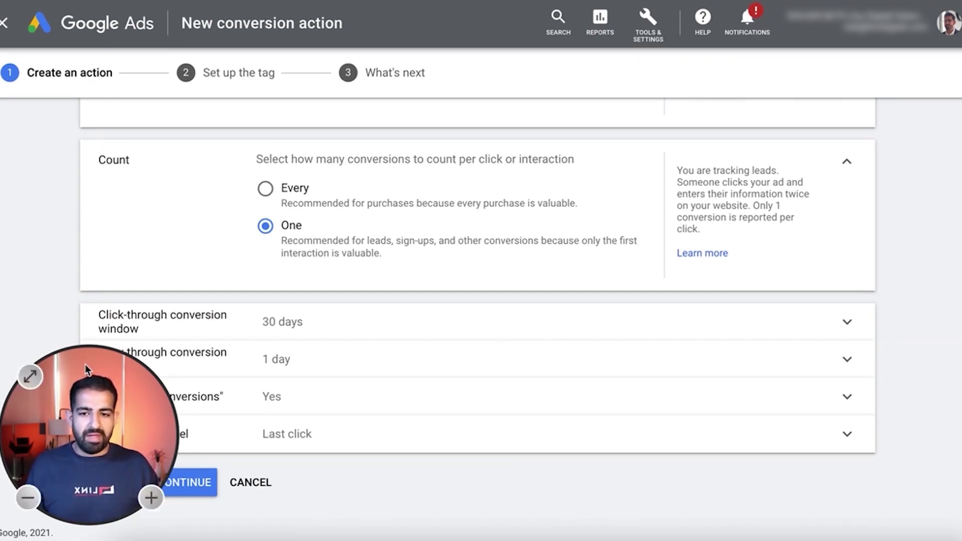
left_click(518, 316)
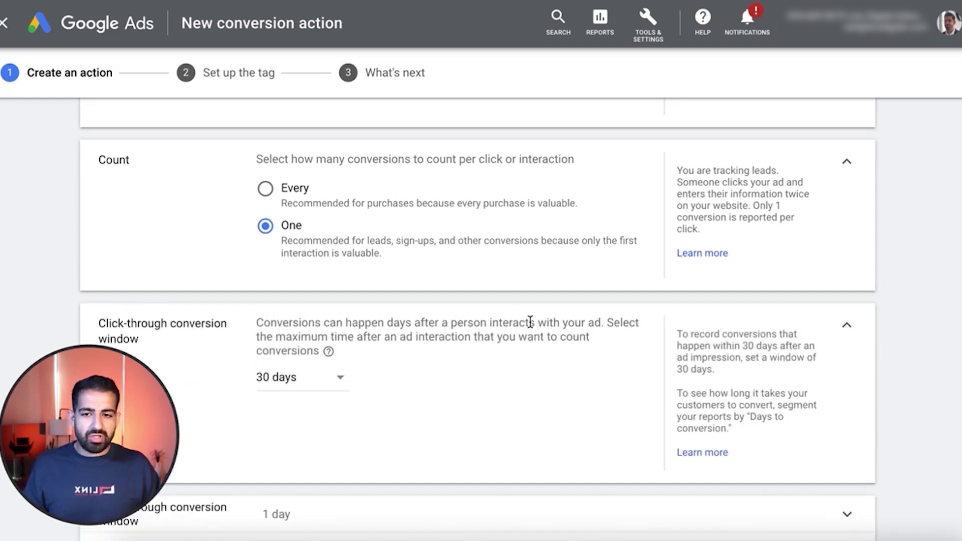
scroll(415, 386, "down", 3)
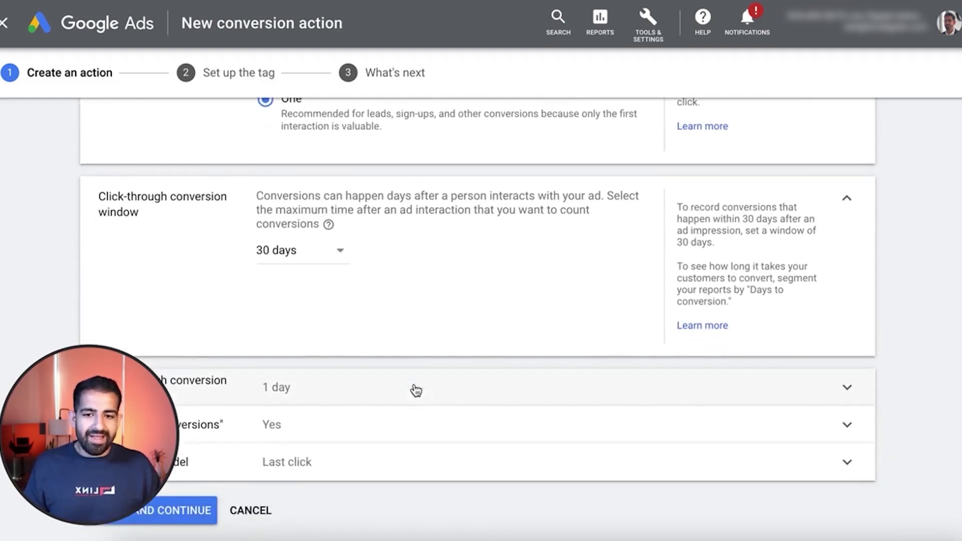
left_click(414, 384)
scroll(415, 384, "down", 3)
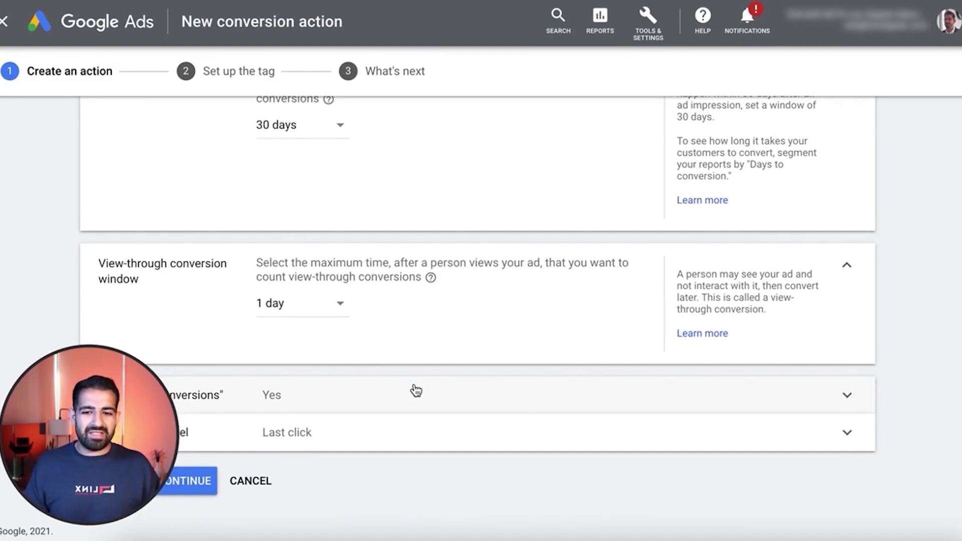
left_click(415, 390)
scroll(499, 308, "down", 2)
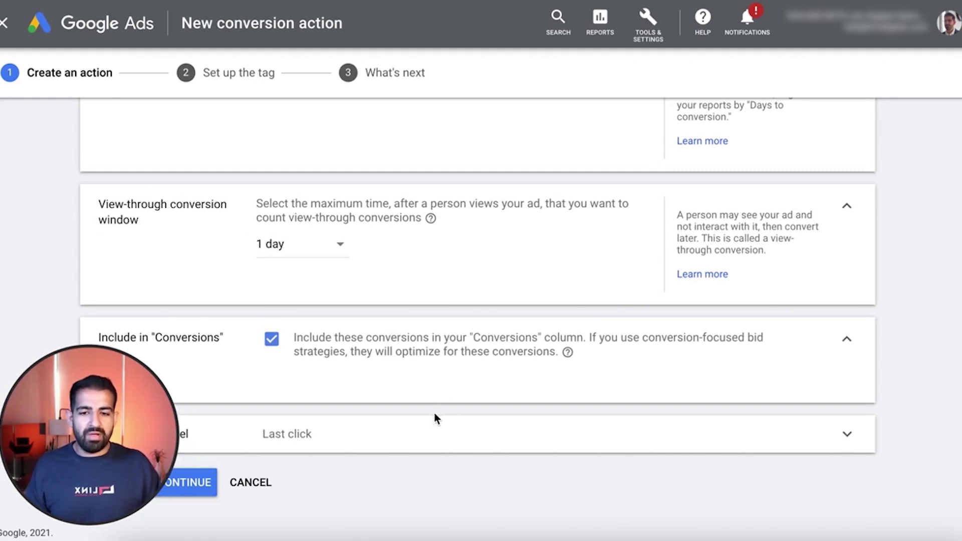
left_click(432, 427)
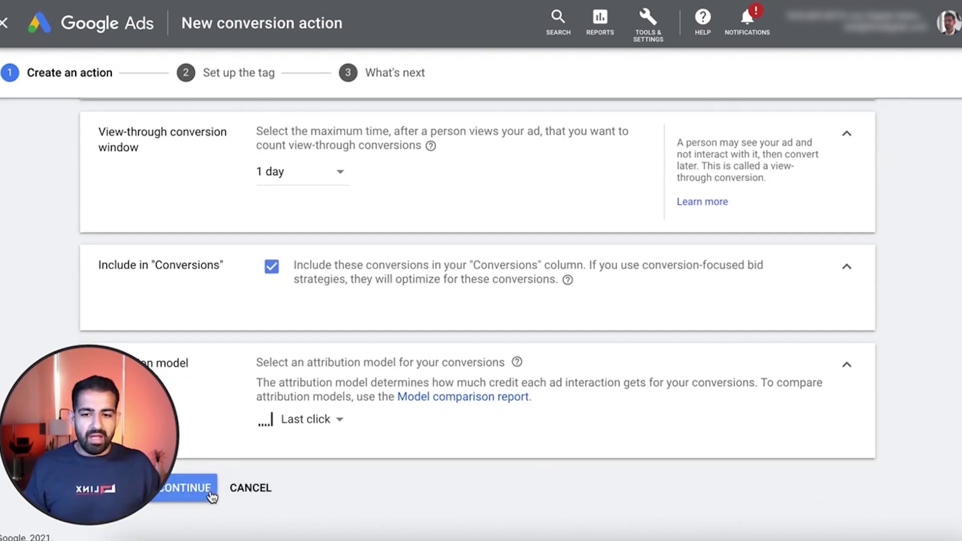
left_click(211, 495)
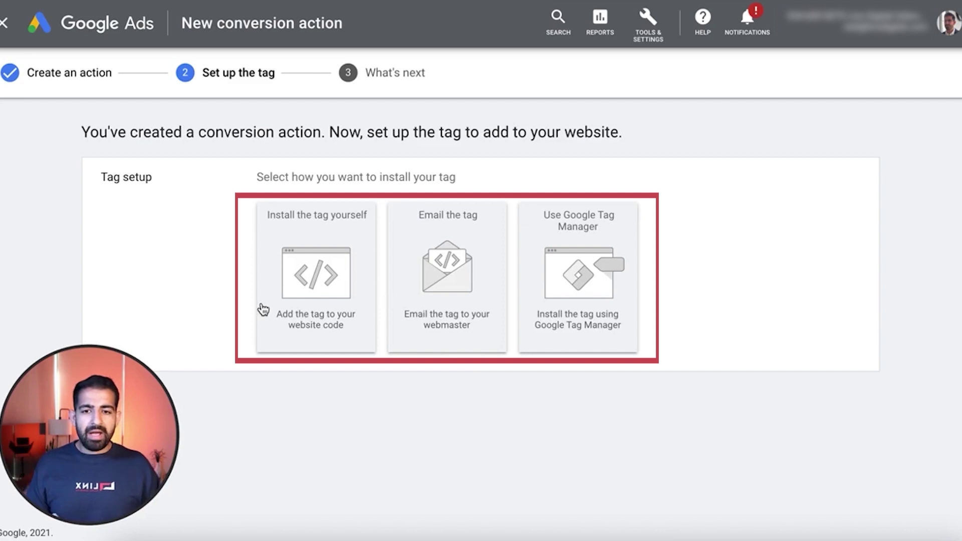
Step: Choose to install the tag manually and show the HTML version of the code
left_click(311, 289)
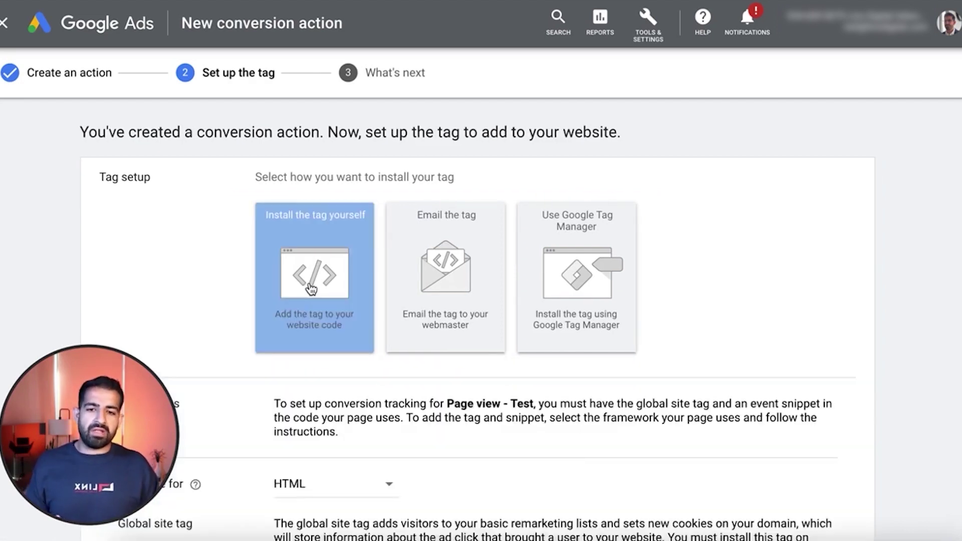
scroll(309, 283, "down", 2)
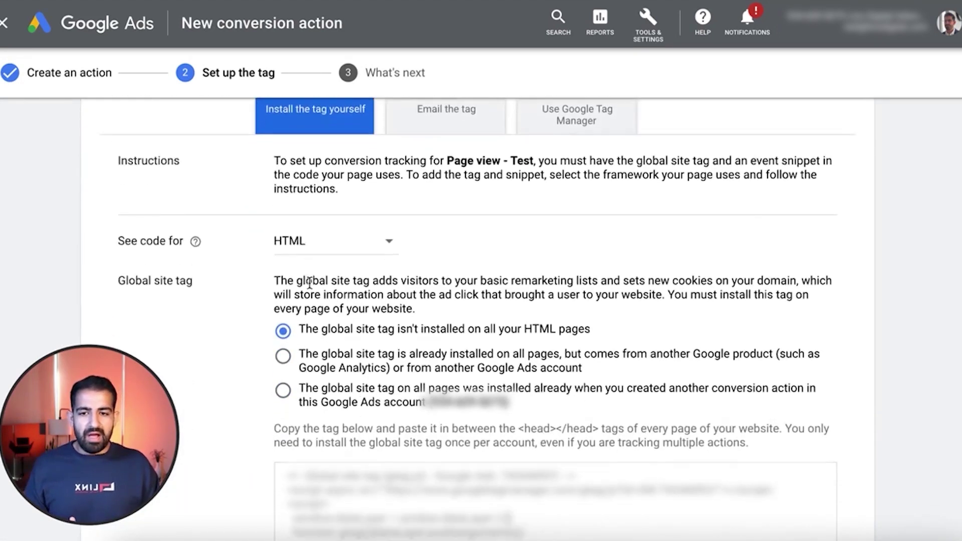
left_click(346, 253)
left_click(347, 258)
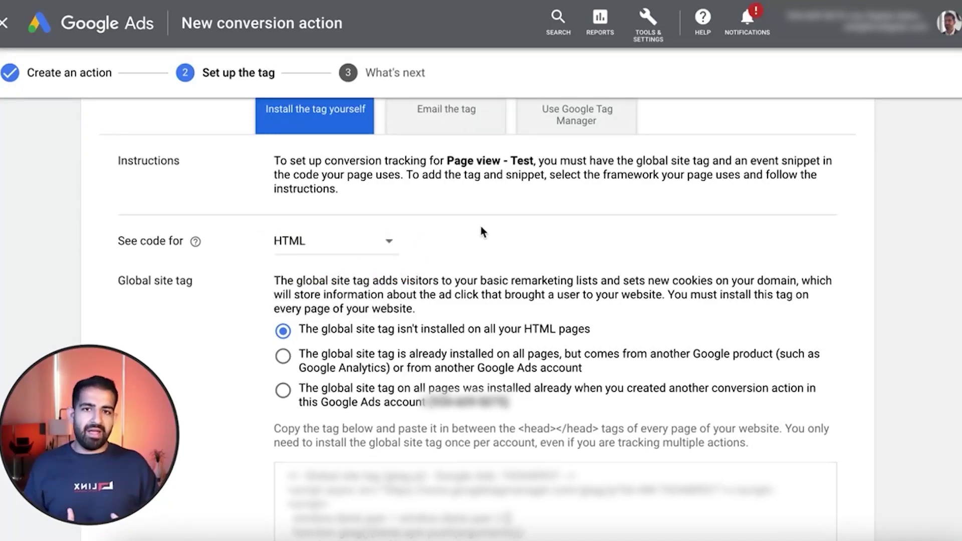
Step: Select the global site tag code so it can be copied
scroll(481, 230, "down", 1)
scroll(480, 232, "down", 2)
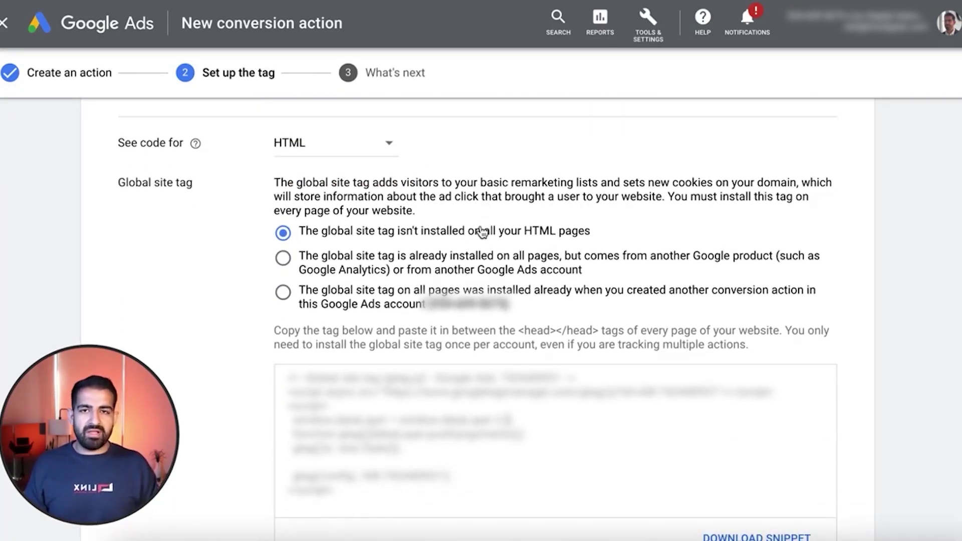
scroll(482, 232, "down", 1)
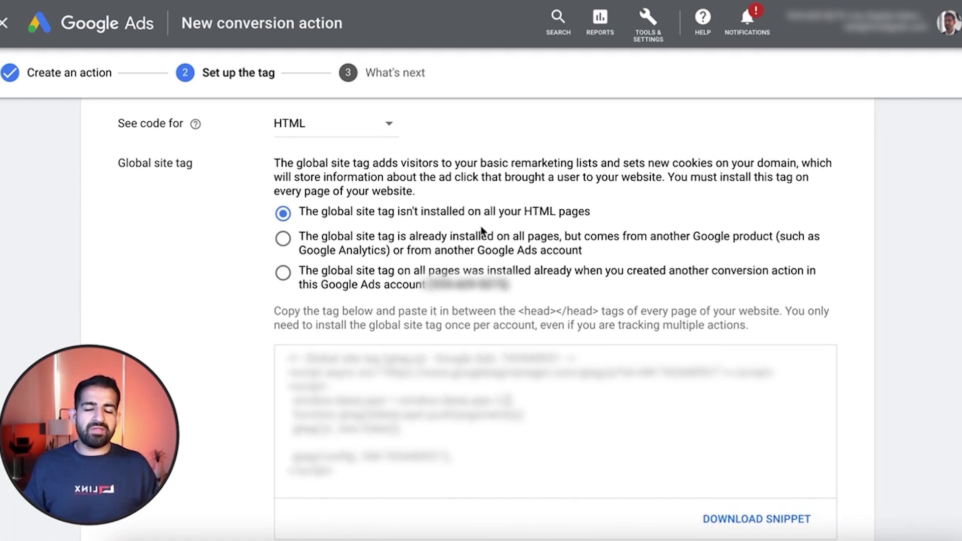
scroll(479, 227, "down", 1)
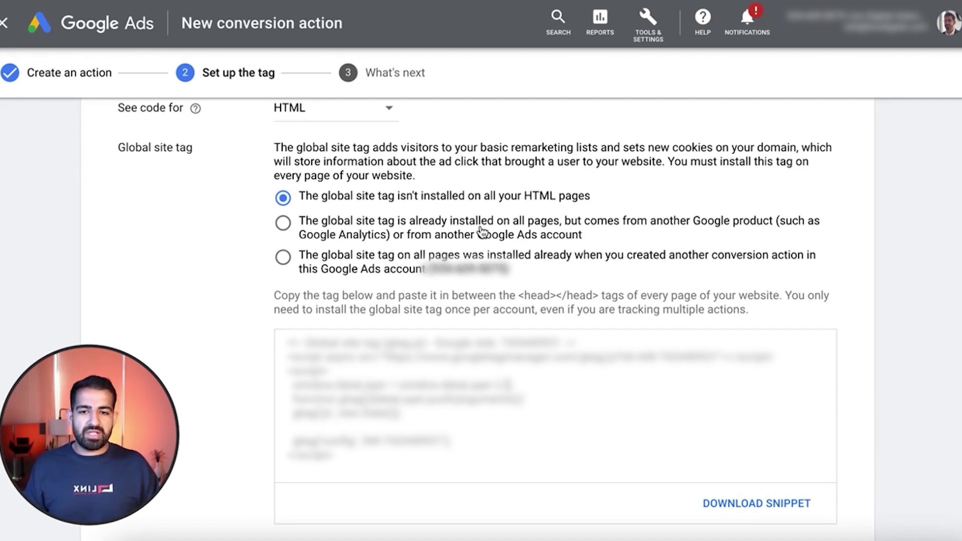
scroll(482, 232, "up", 1)
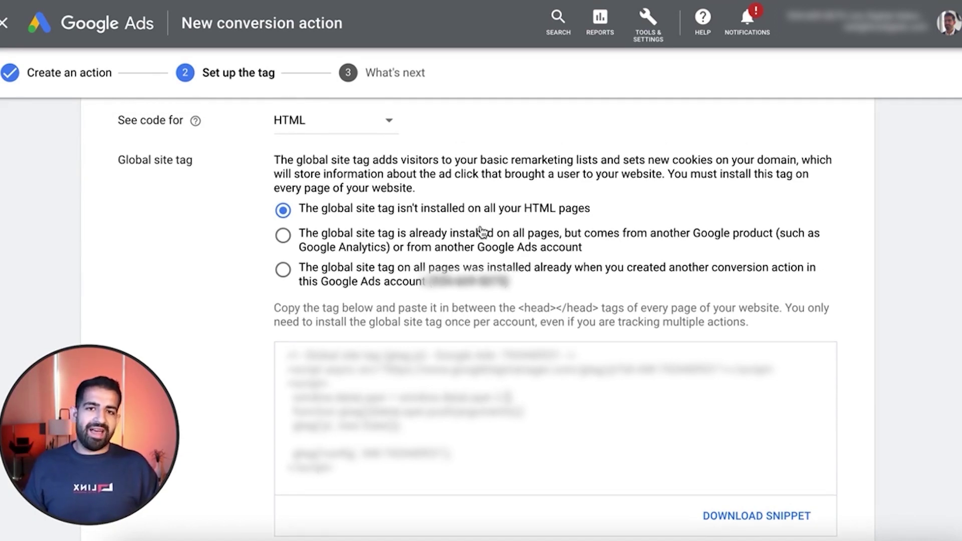
scroll(482, 232, "down", 3)
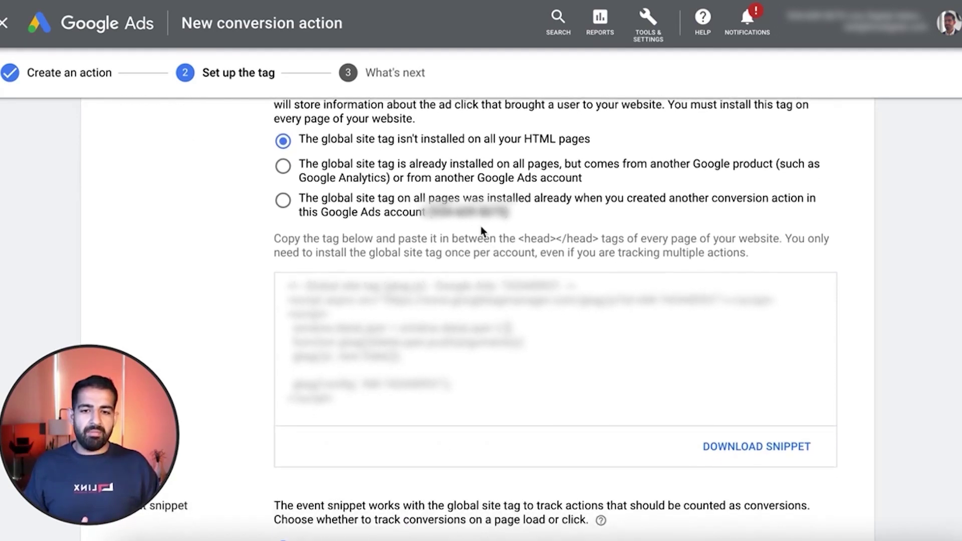
scroll(480, 226, "down", 1)
scroll(480, 226, "down", 1)
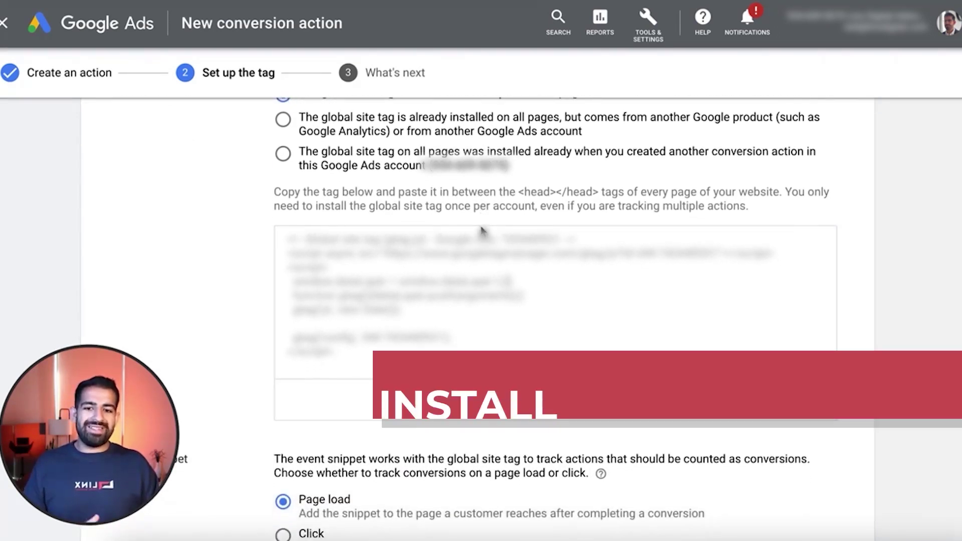
left_click_drag(396, 350, 278, 225)
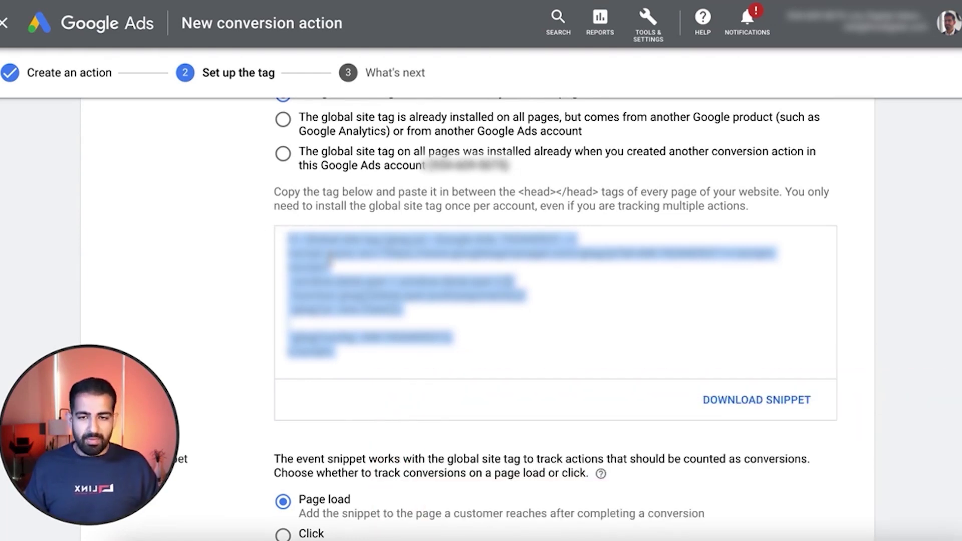
scroll(453, 318, "down", 1)
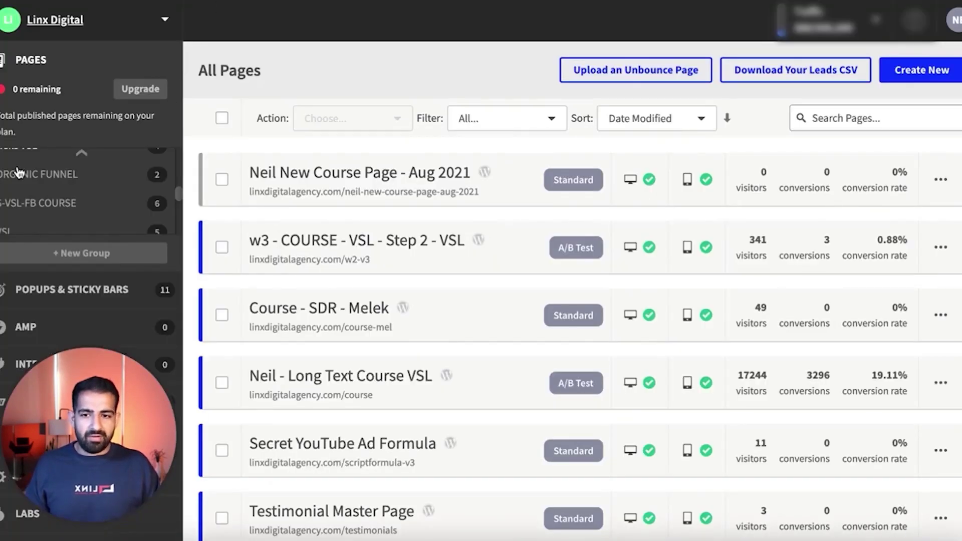
Step: Go to Settings > Script Manager in Unbounce and bring up Add a Script
scroll(19, 173, "down", 3)
left_click_drag(103, 377, 918, 390)
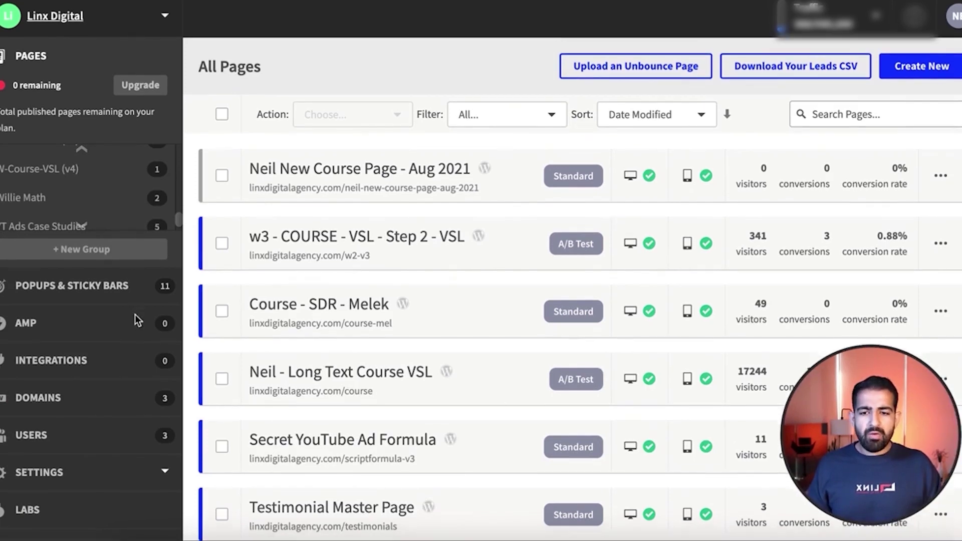
left_click(103, 472)
scroll(103, 471, "down", 2)
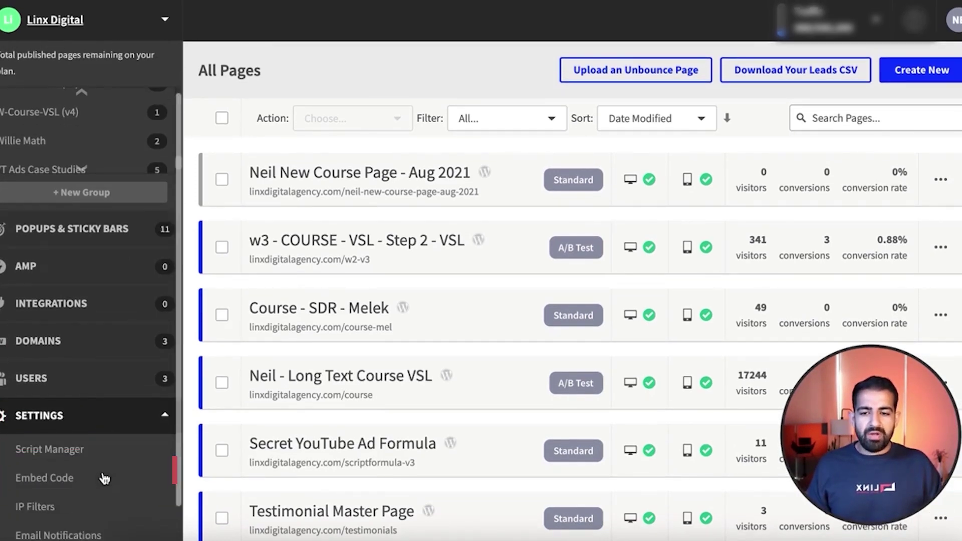
left_click(75, 429)
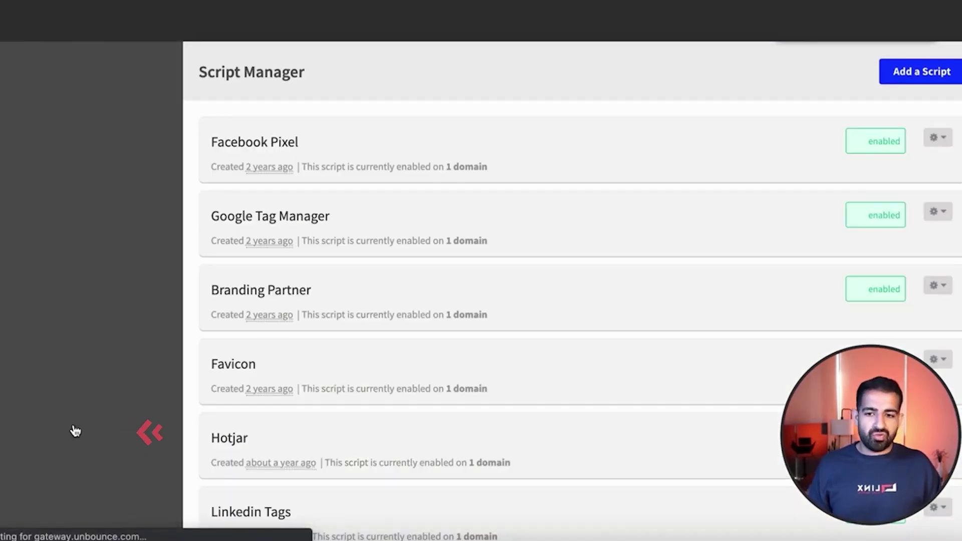
scroll(524, 185, "down", 1)
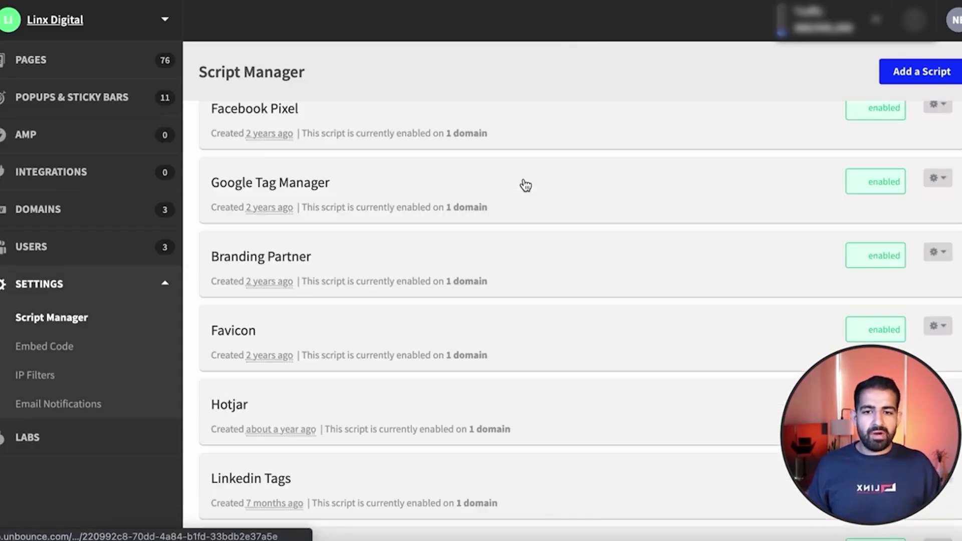
left_click(929, 73)
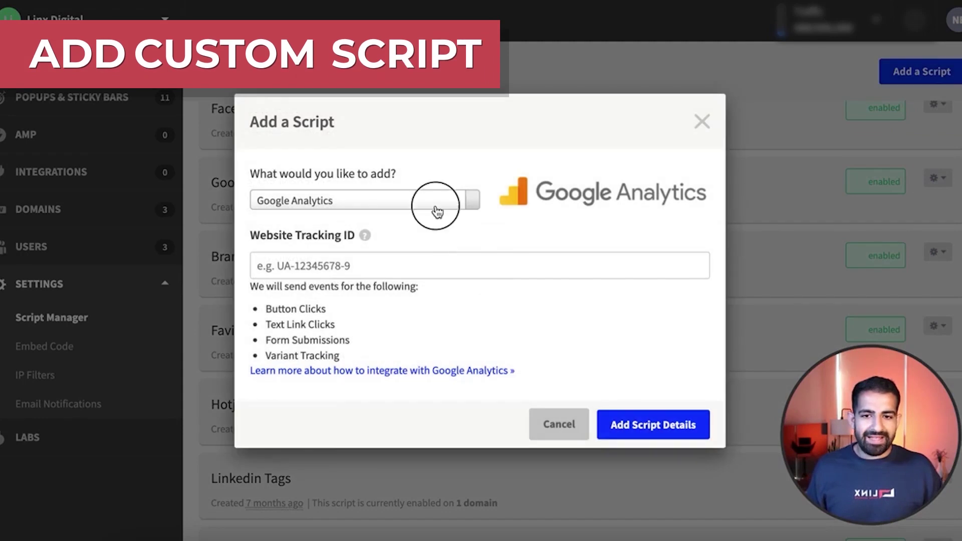
Step: Create a Custom Script named 'TEst Script' and apply it to linxdigitalagency.com
left_click(436, 208)
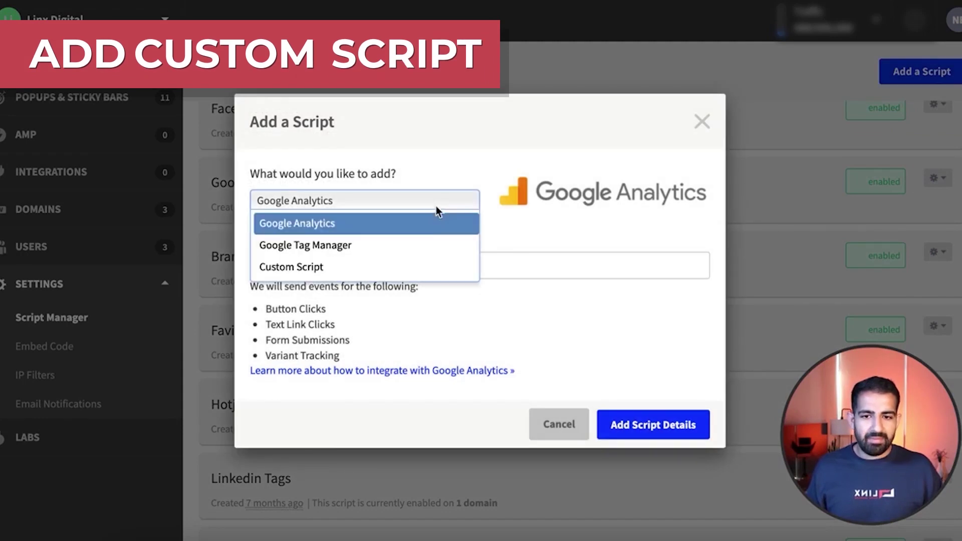
left_click(422, 264)
left_click(422, 260)
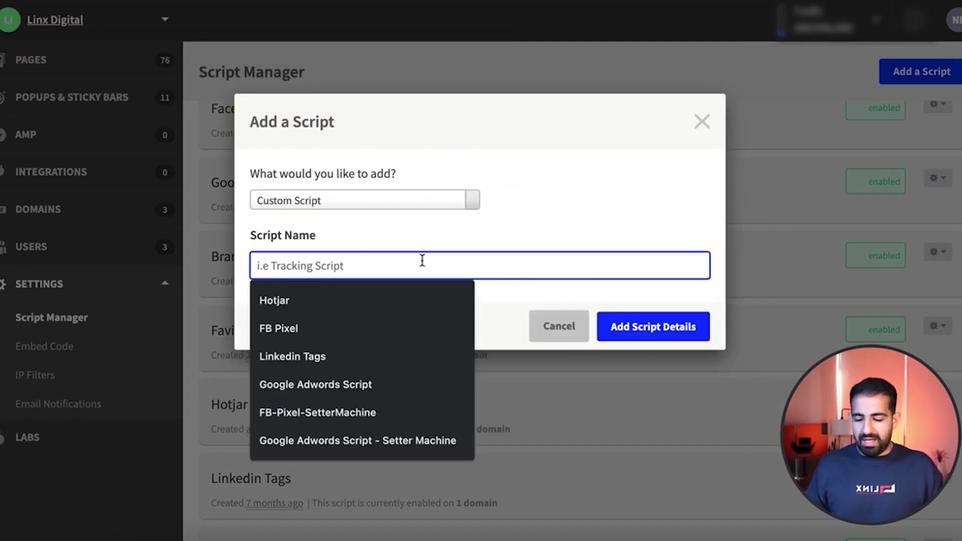
type("TEst Script")
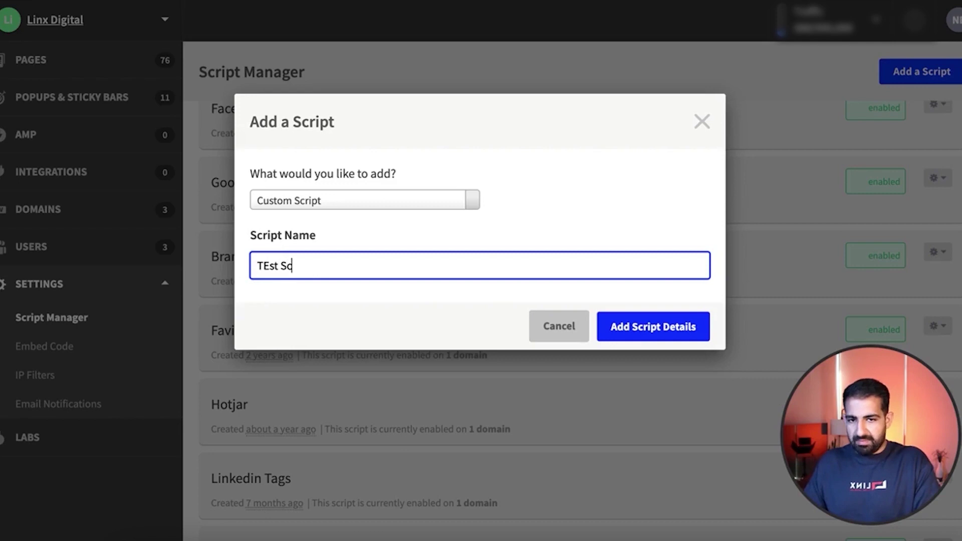
left_click(613, 324)
left_click(635, 332)
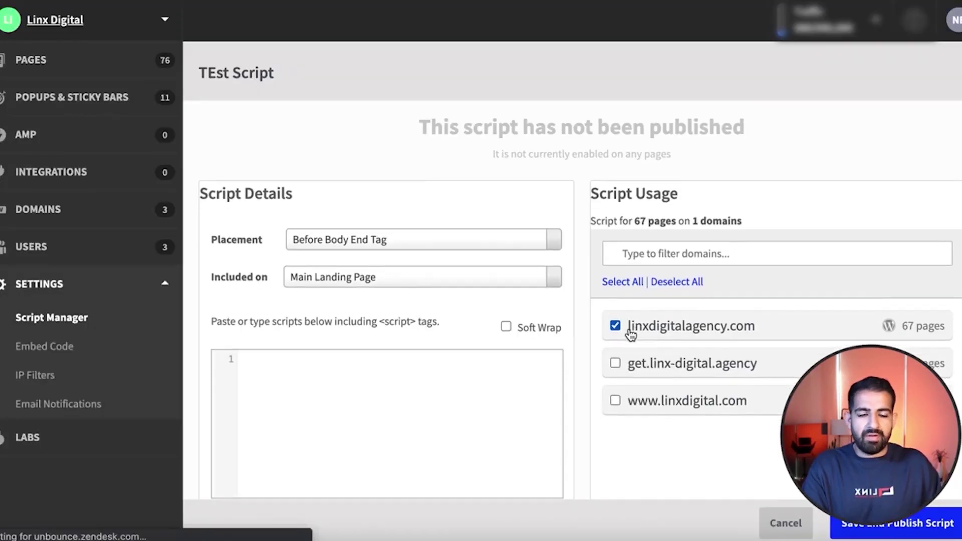
Step: Set the script's Placement to Head and include it on All pages
scroll(631, 335, "down", 1)
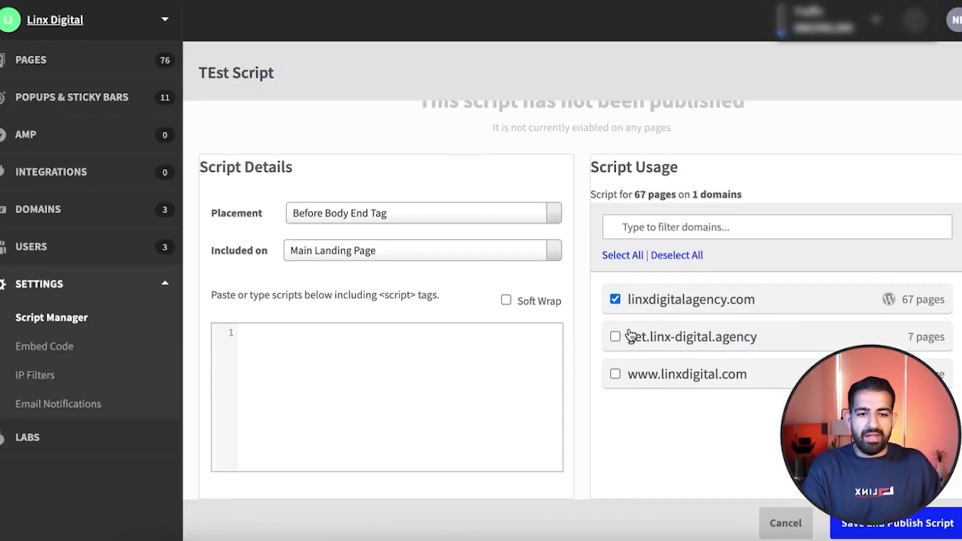
left_click(410, 215)
left_click(344, 279)
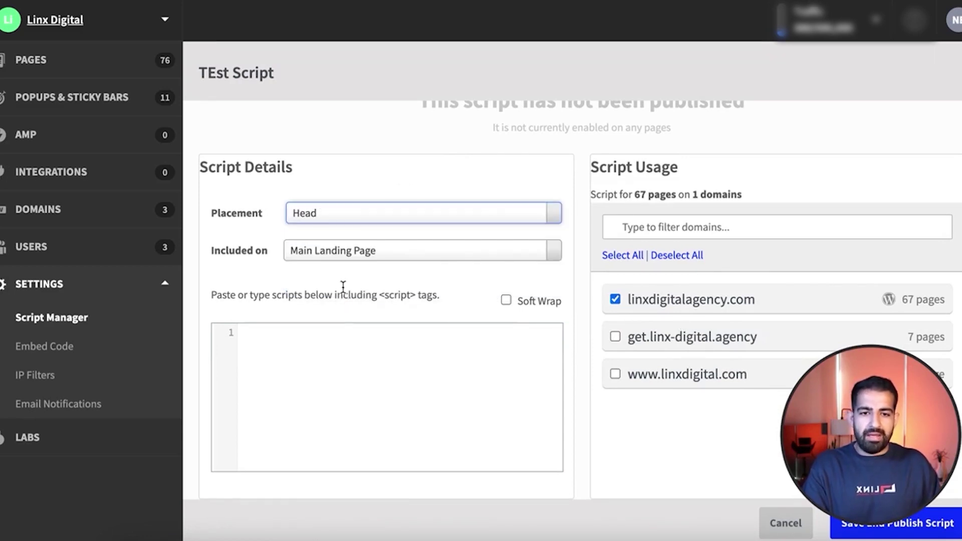
left_click(396, 244)
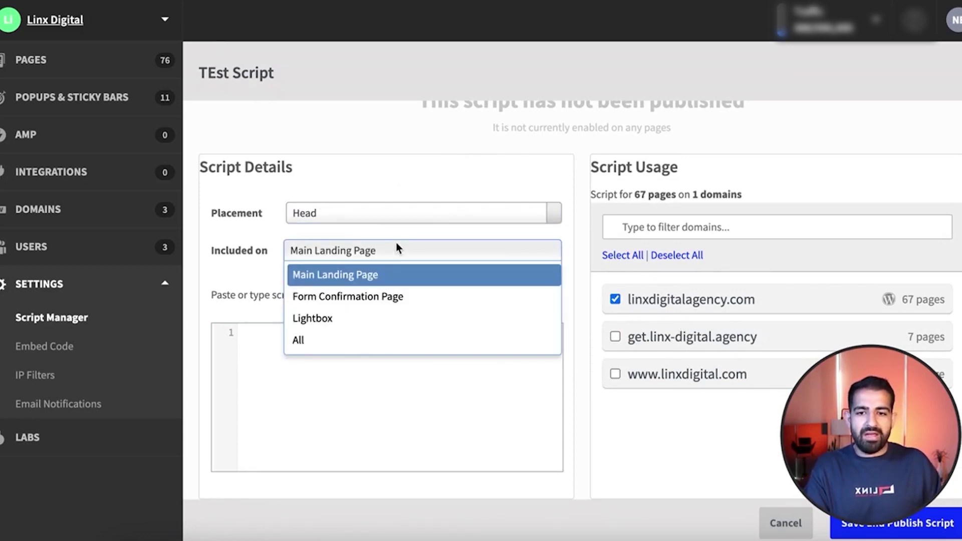
left_click(368, 336)
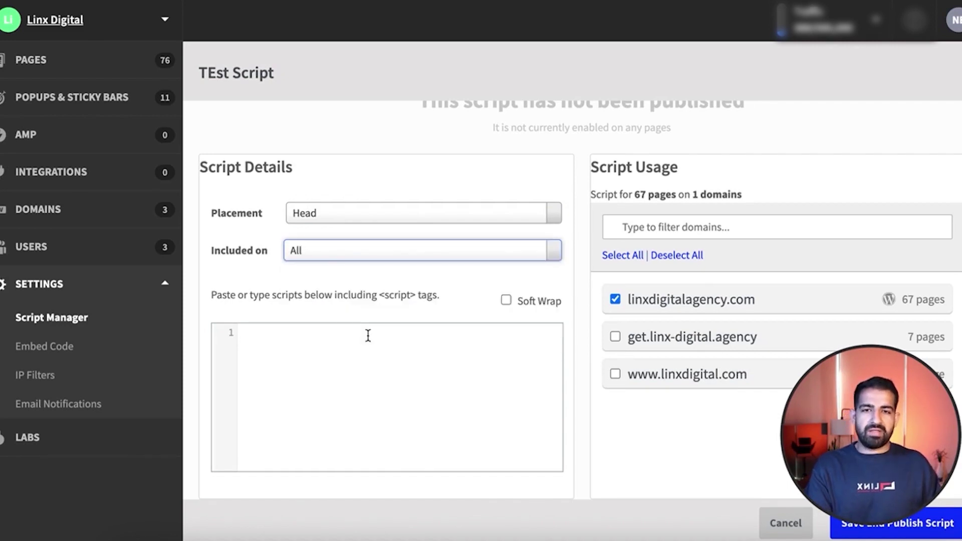
Step: Paste the global site tag code into the script and save and publish it
left_click(372, 371)
key("ctrl+v")
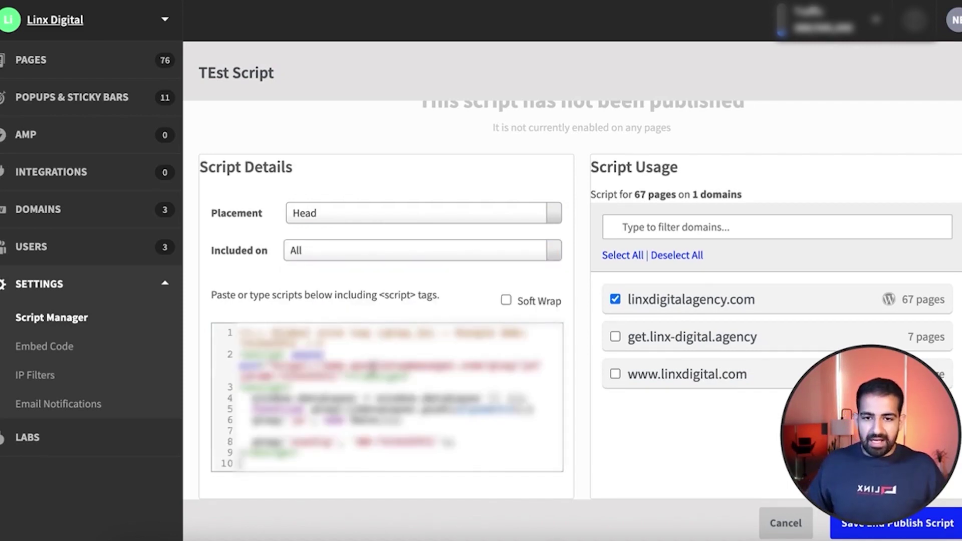
scroll(376, 383, "down", 1)
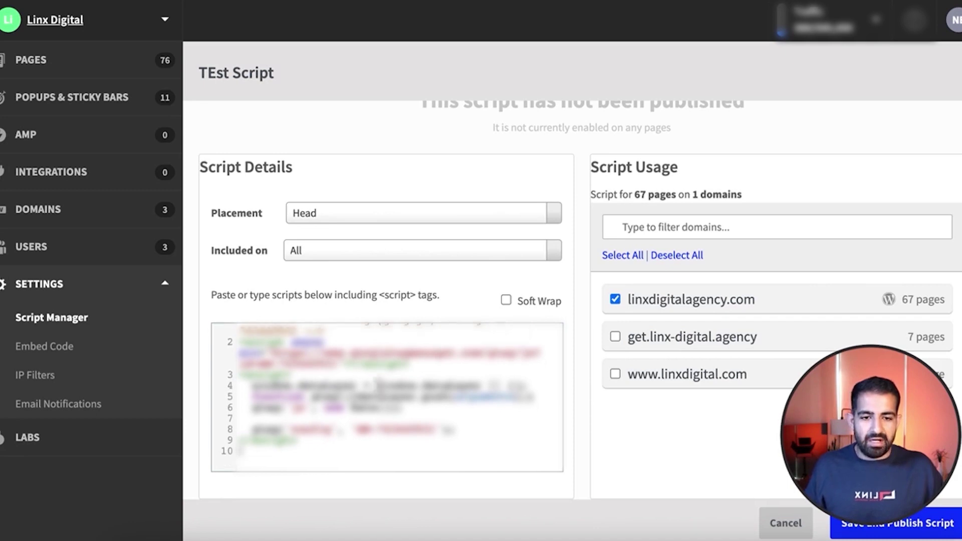
left_click(931, 525)
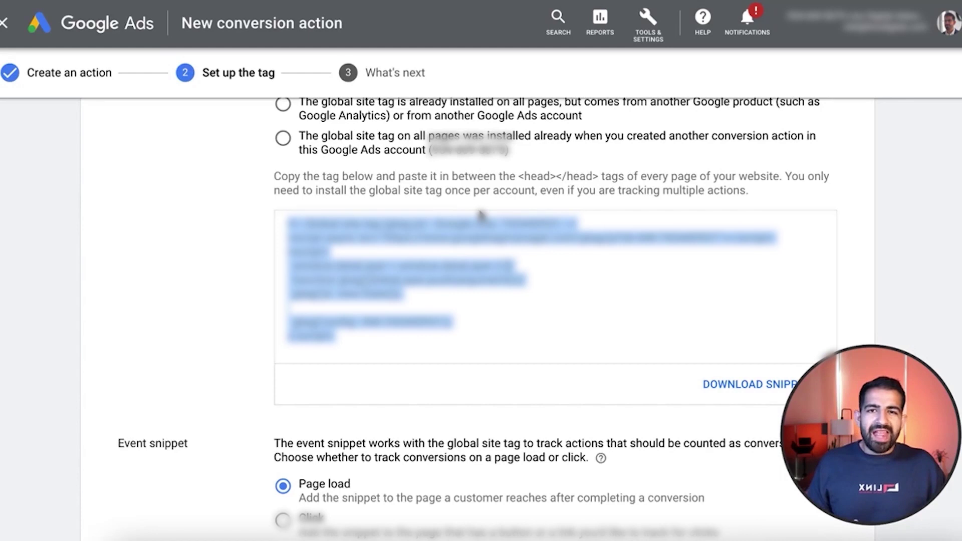
scroll(478, 208, "down", 1)
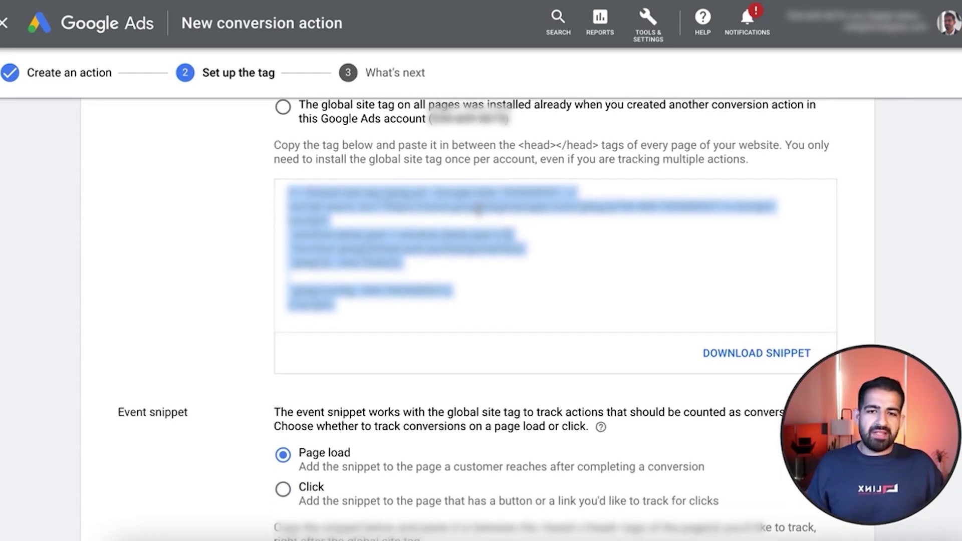
Step: Select the Page load event snippet code in Google Ads for copying
left_click(850, 254)
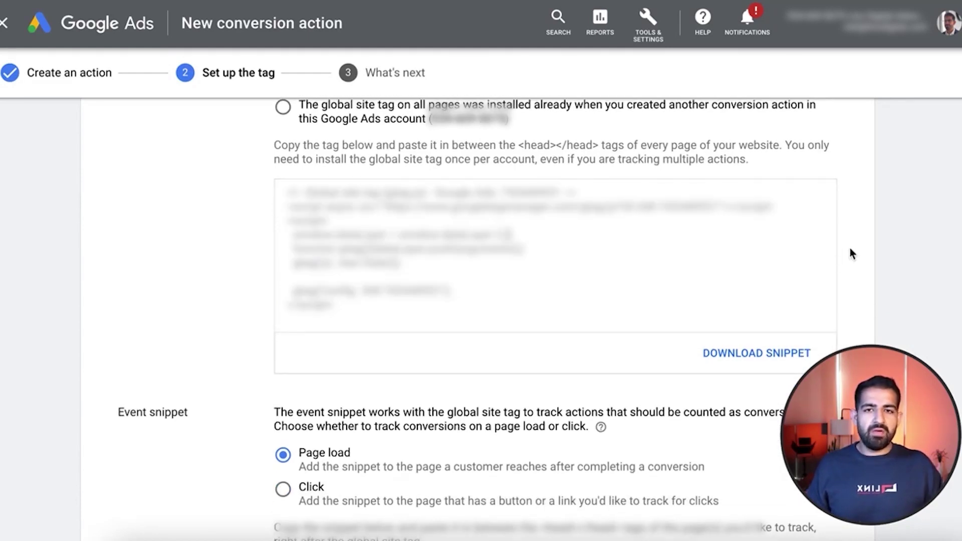
scroll(597, 320, "down", 3)
scroll(335, 291, "down", 2)
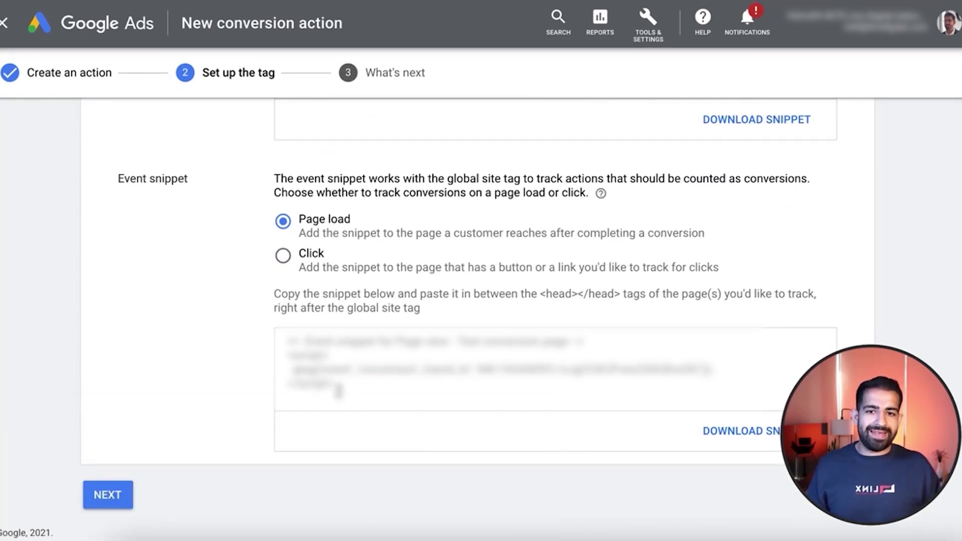
left_click_drag(335, 385, 273, 335)
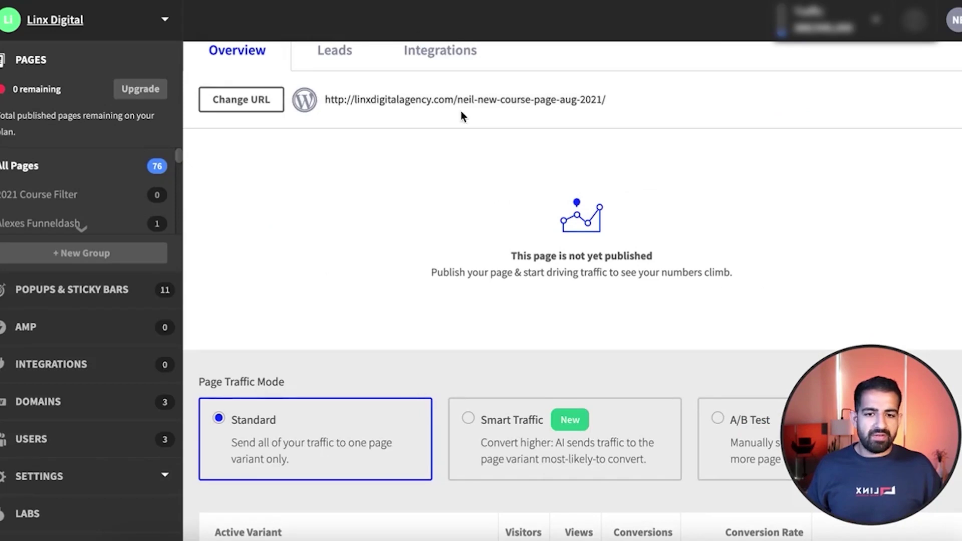
scroll(461, 116, "down", 3)
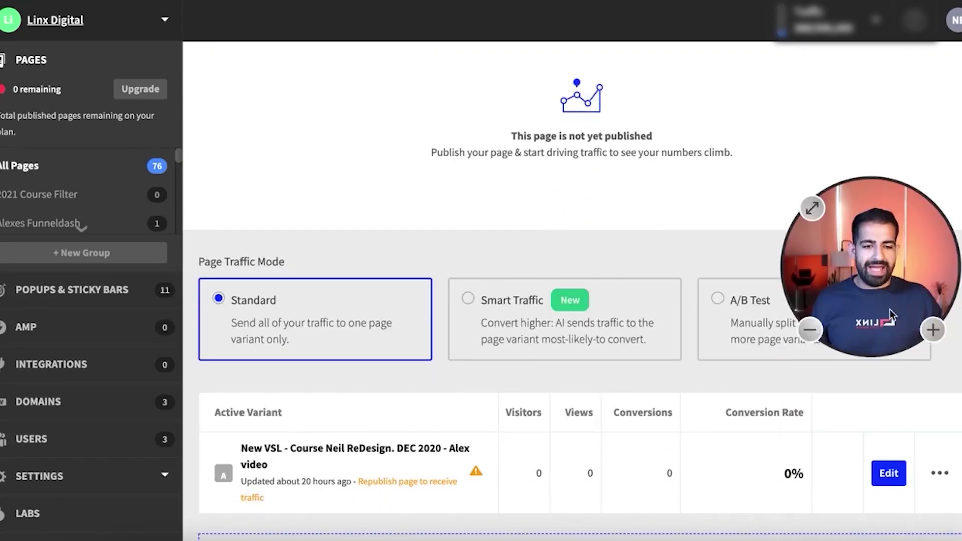
Step: Open the landing page in the builder and add a new JavaScript to the variant
left_click(889, 482)
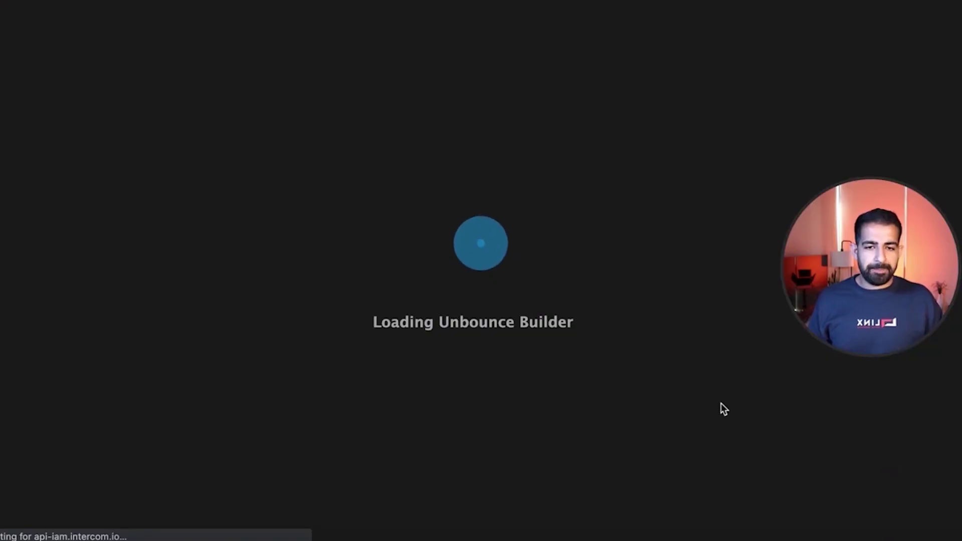
scroll(508, 374, "down", 2)
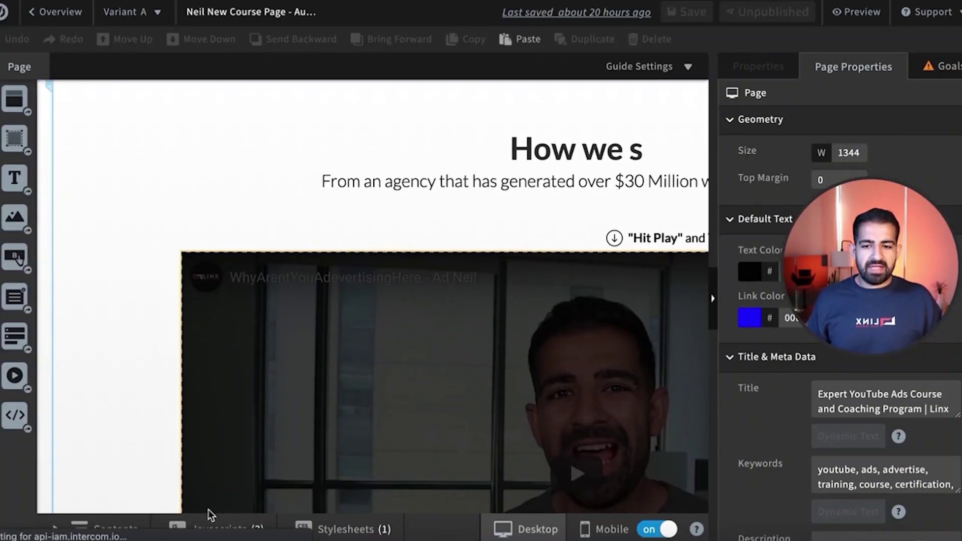
scroll(350, 418, "down", 6)
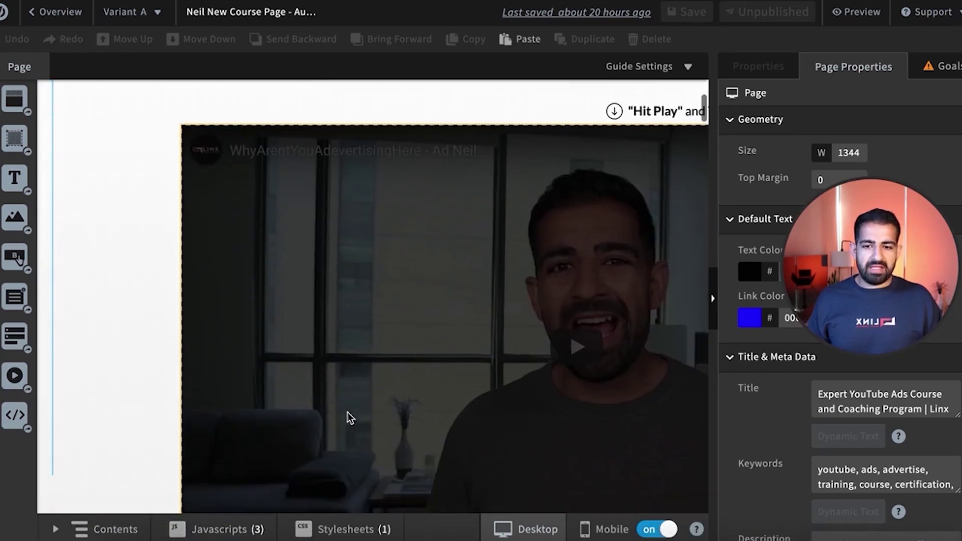
left_click(219, 528)
left_click(218, 504)
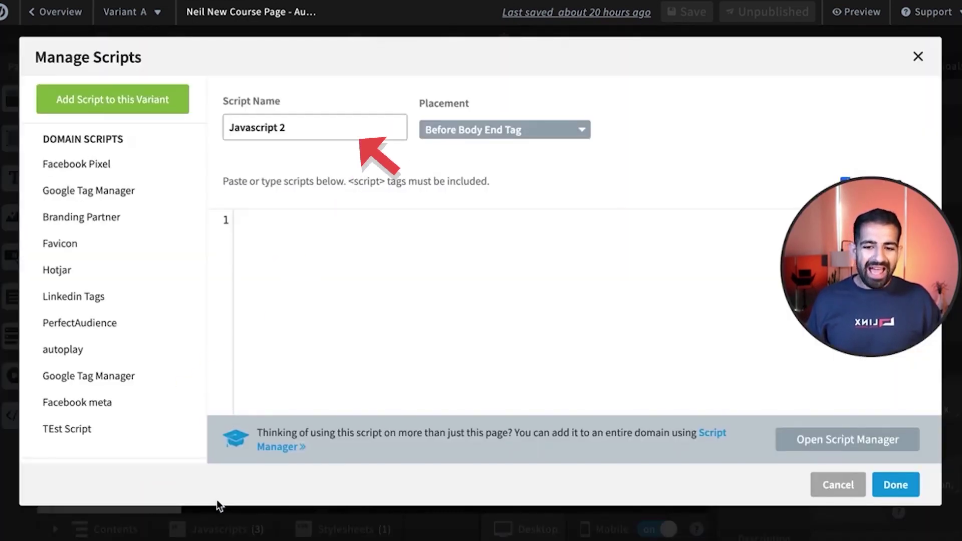
Step: Name the script 'Google Conversion Action' and paste in the event snippet code
left_click(351, 131)
key("ctrl+a")
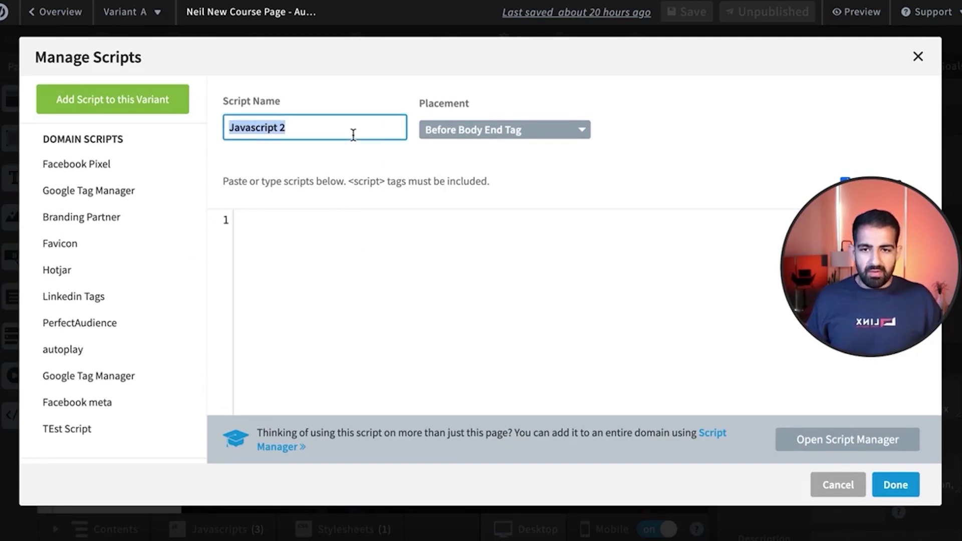
type("Google Conversion Action")
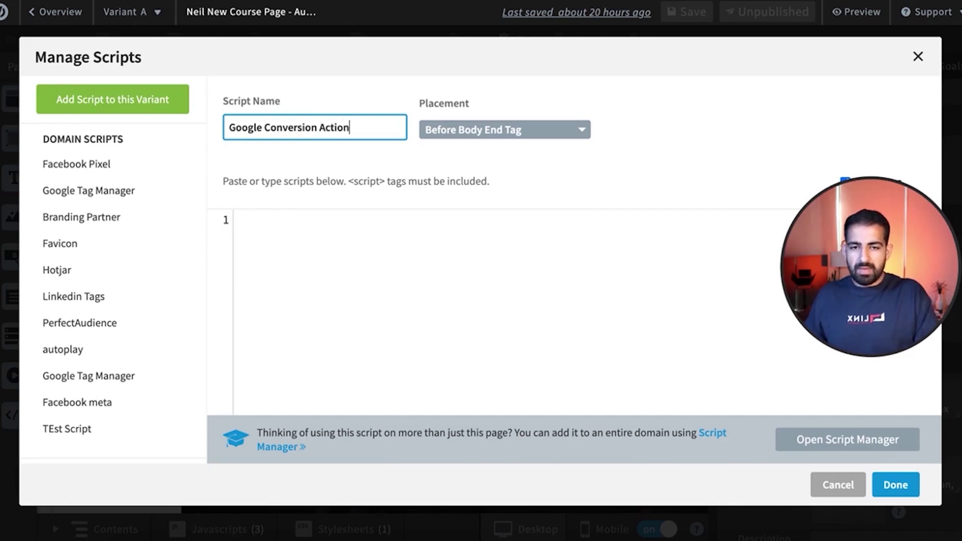
left_click(331, 253)
key("ctrl+v")
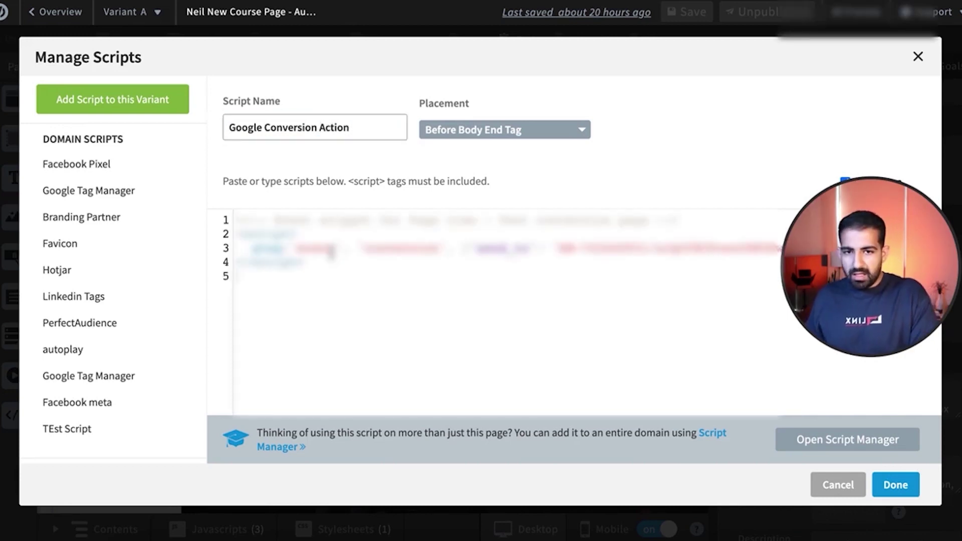
Step: Set the script's Placement to After Body Tag and save the landing page
left_click(522, 131)
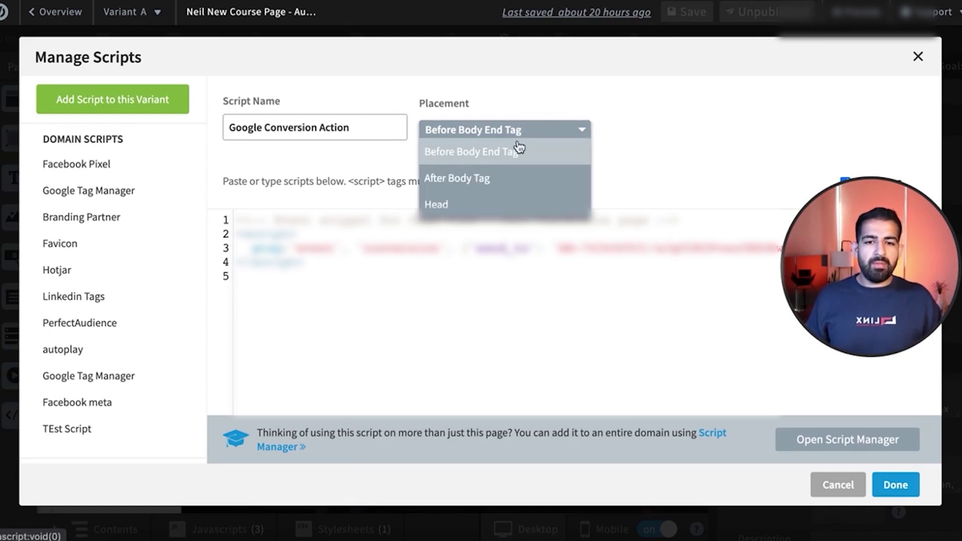
left_click(509, 179)
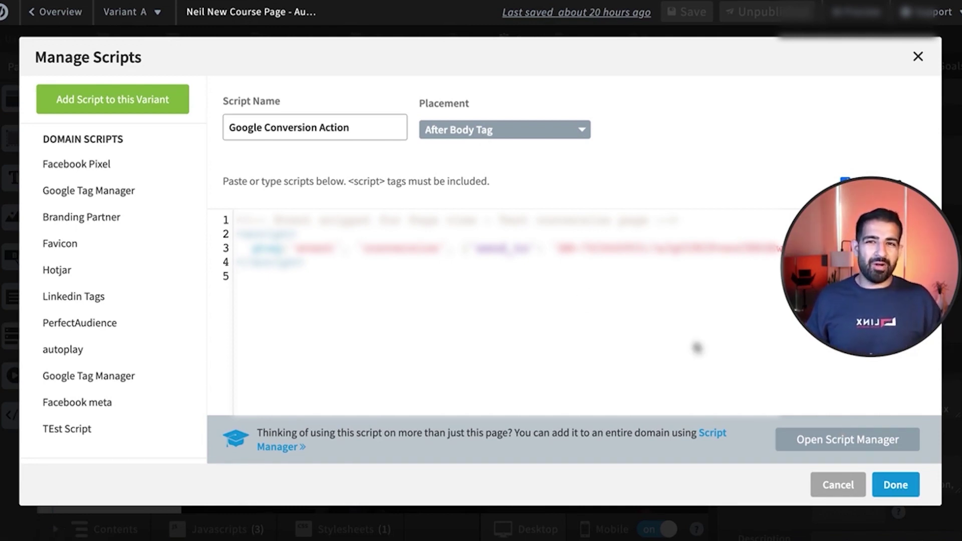
left_click(900, 485)
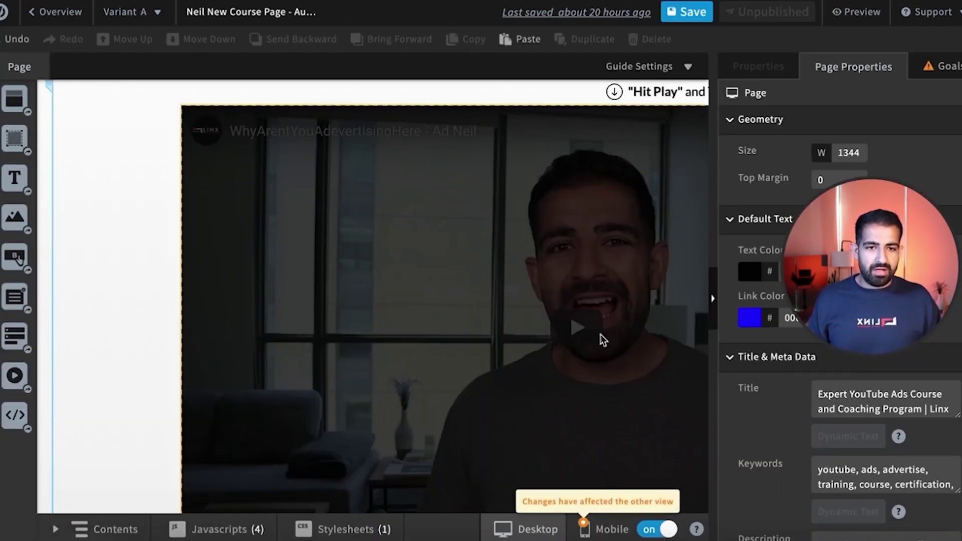
left_click(686, 11)
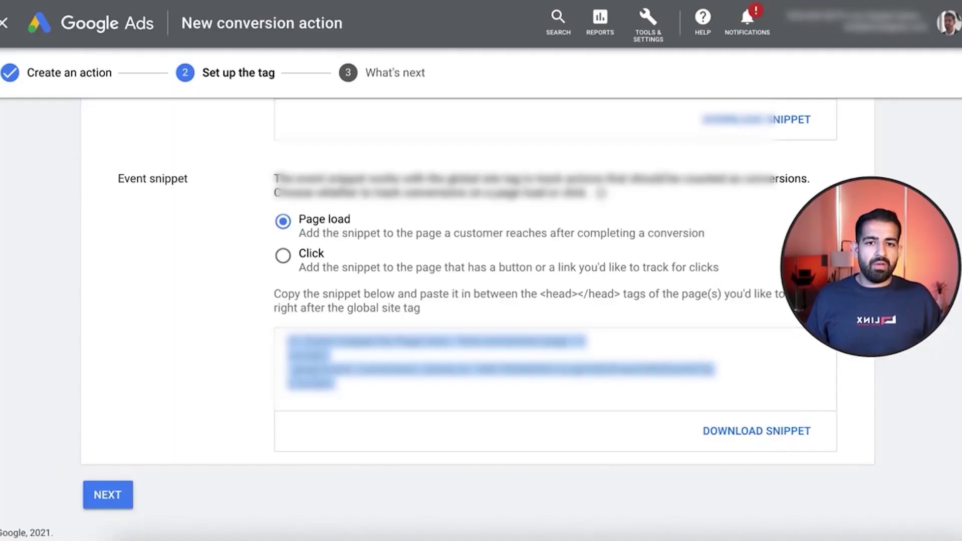
scroll(506, 214, "up", 5)
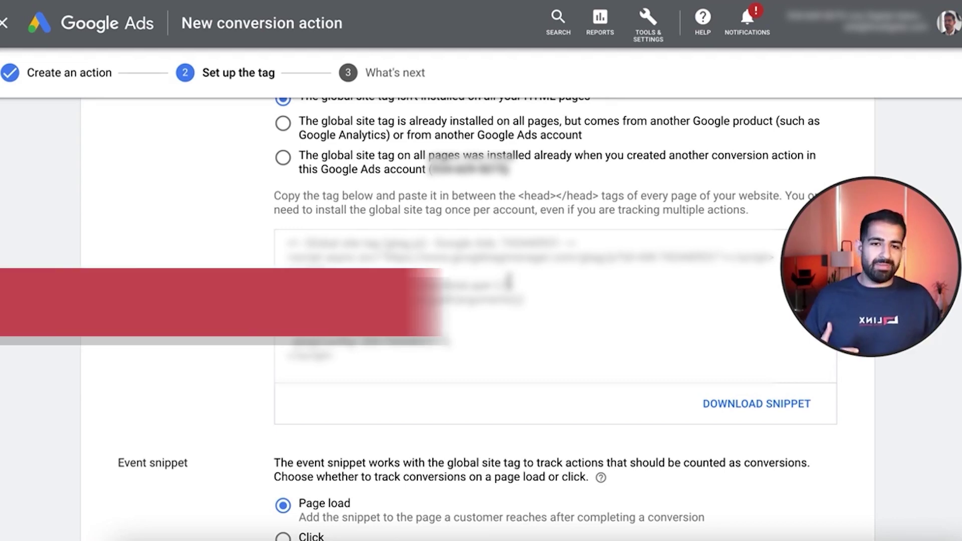
scroll(476, 319, "down", 2)
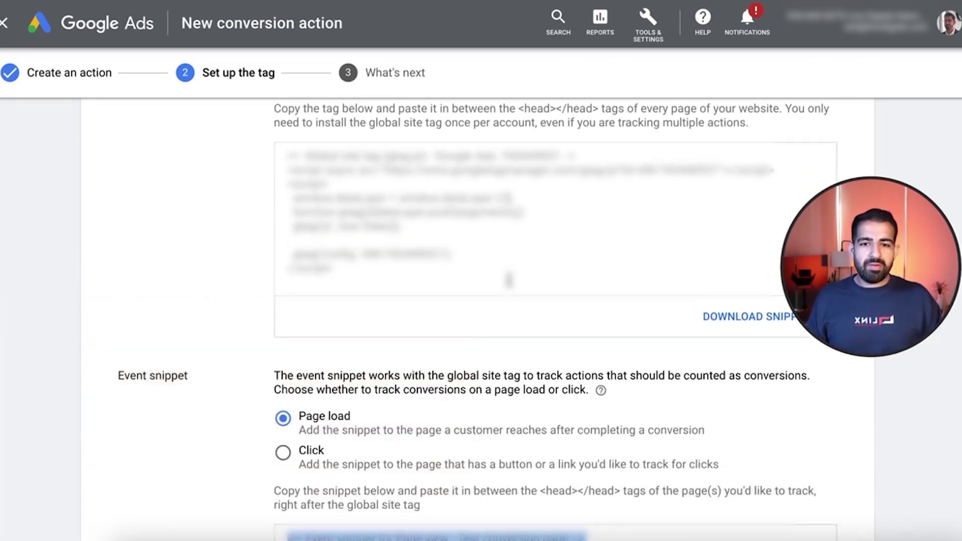
scroll(509, 283, "down", 3)
scroll(510, 286, "up", 2)
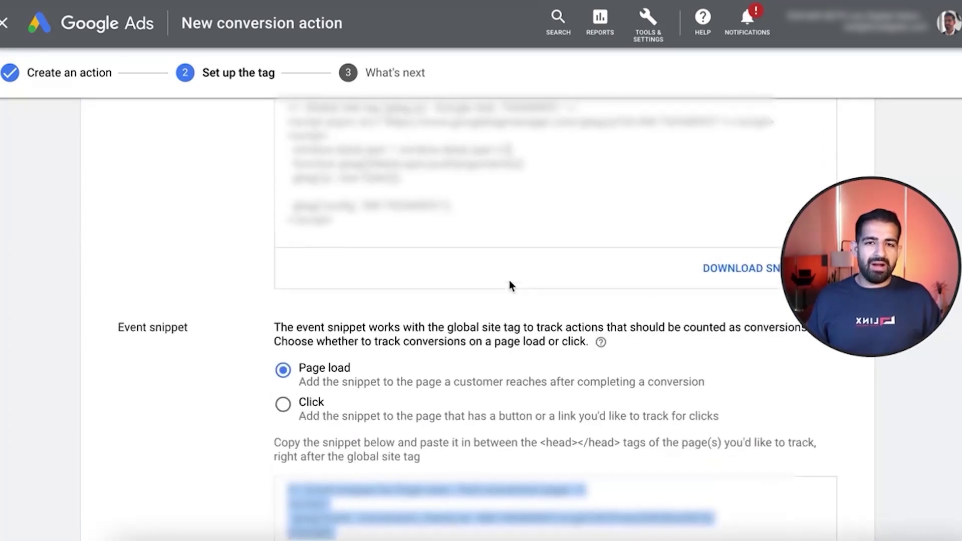
scroll(510, 285, "up", 5)
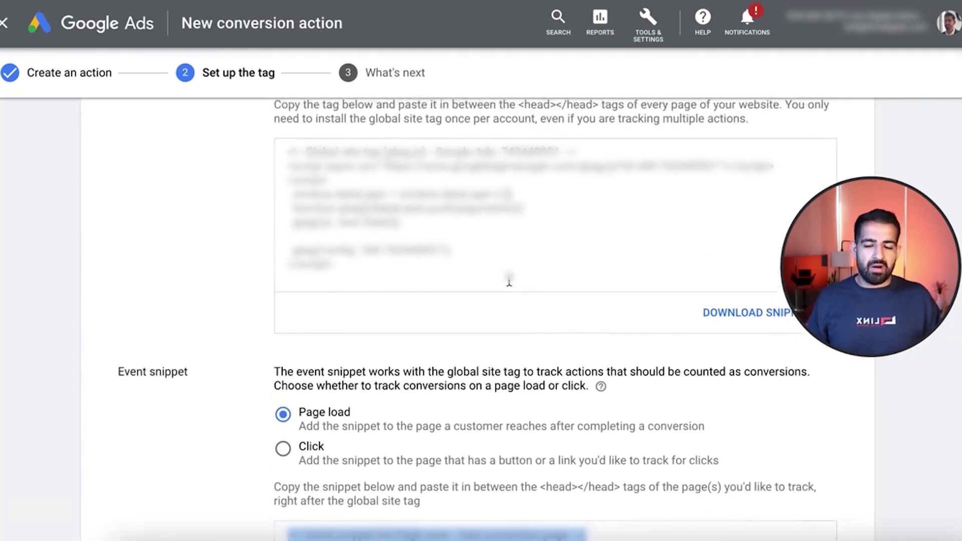
scroll(509, 281, "up", 2)
scroll(509, 281, "down", 3)
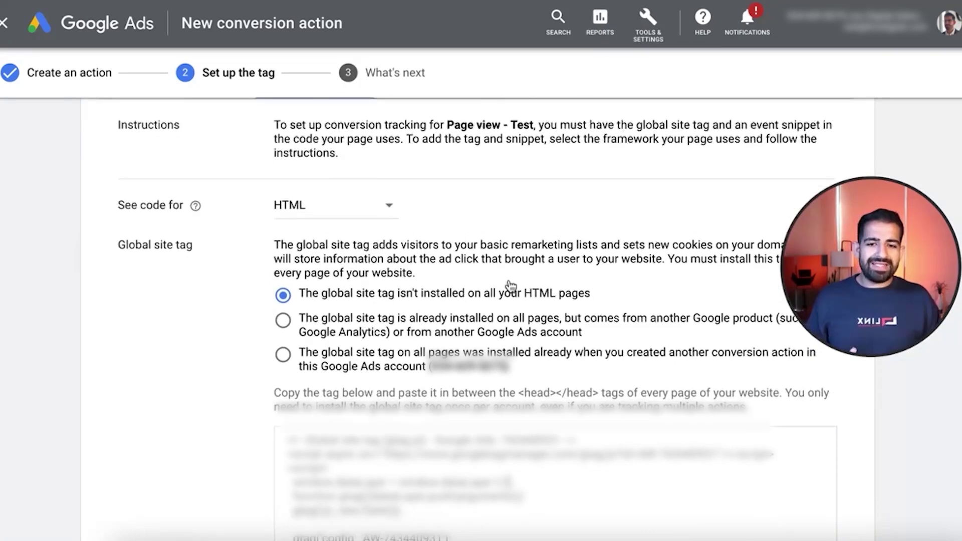
left_click_drag(432, 413, 301, 286)
scroll(314, 311, "down", 3)
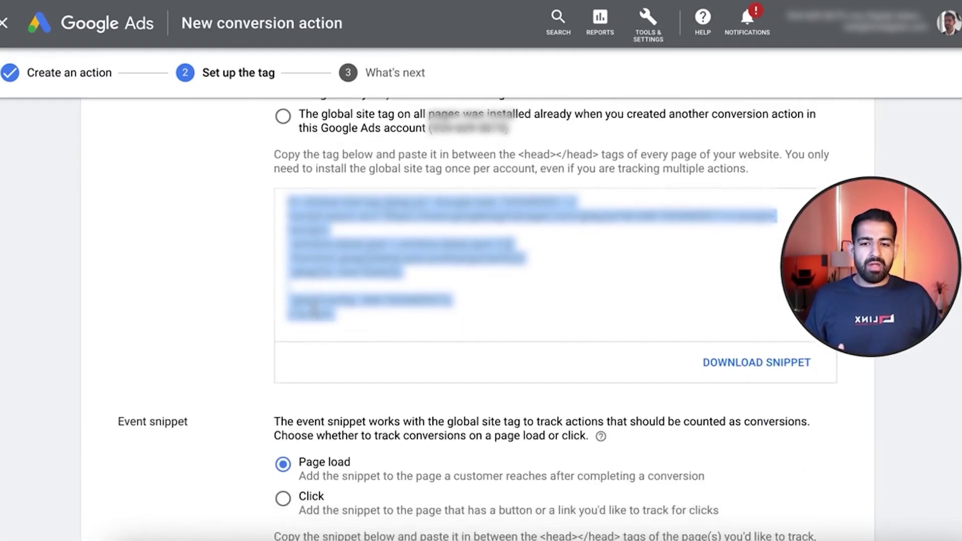
left_click(335, 248)
scroll(335, 248, "down", 5)
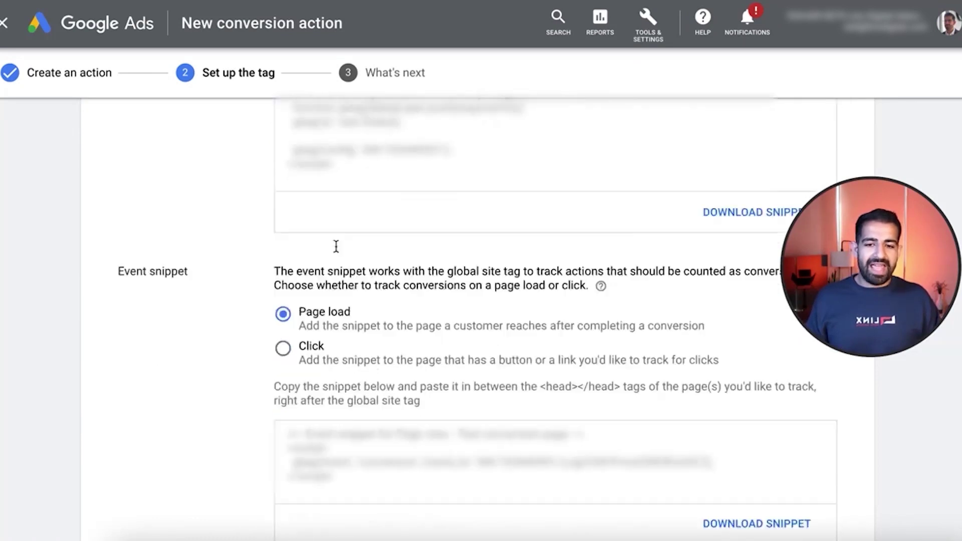
left_click_drag(379, 396, 284, 331)
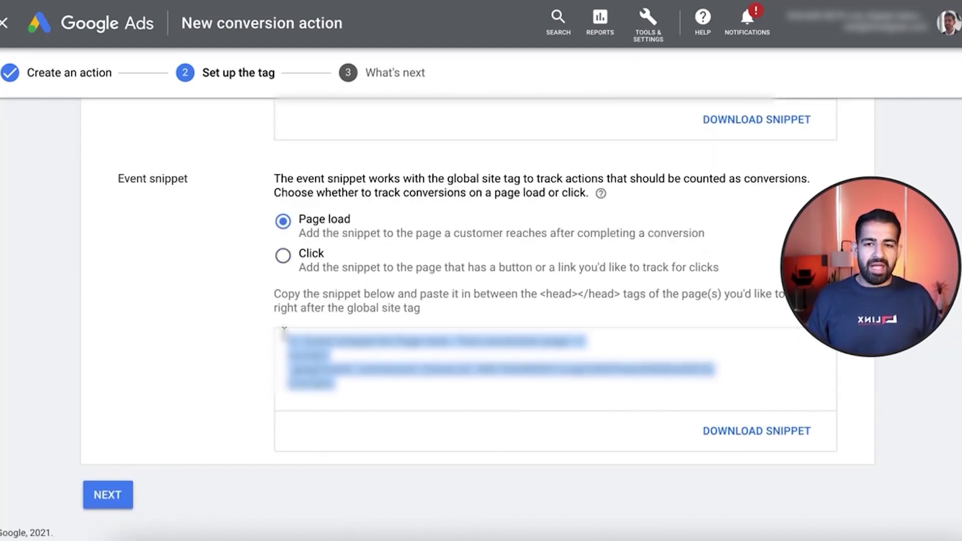
scroll(299, 299, "up", 6)
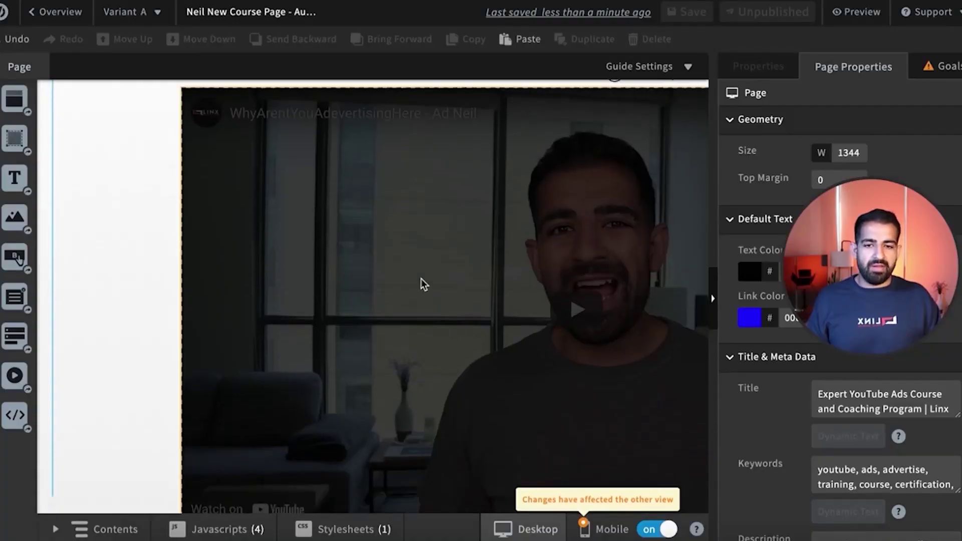
Step: Paste the Google Ads global site tag above the event snippet in the Google Conversion Action script
left_click(220, 528)
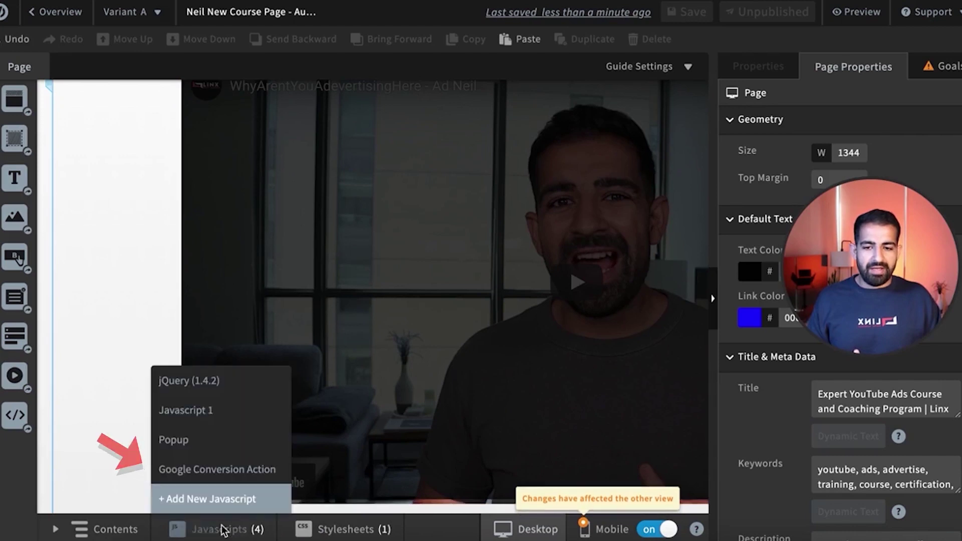
left_click(219, 470)
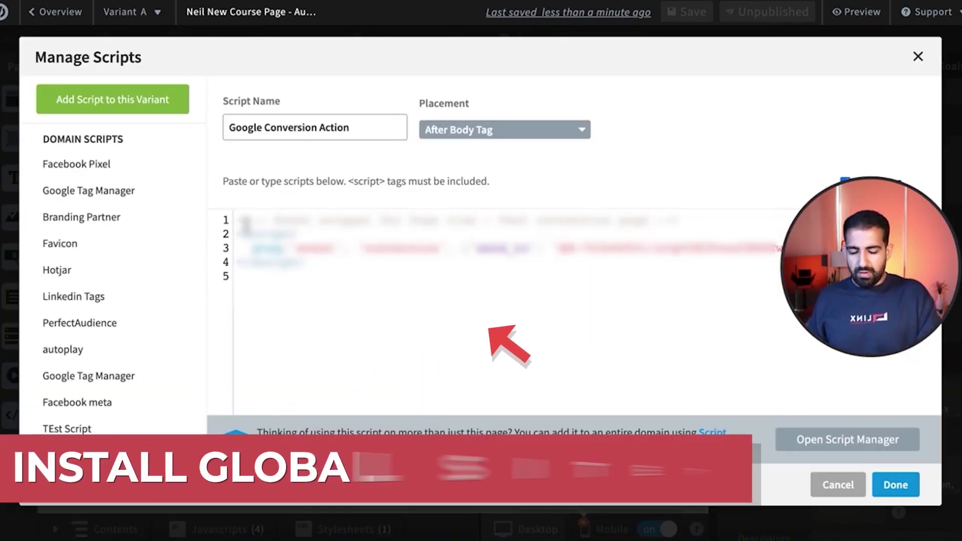
key("Return")
key("Return")
key("Return")
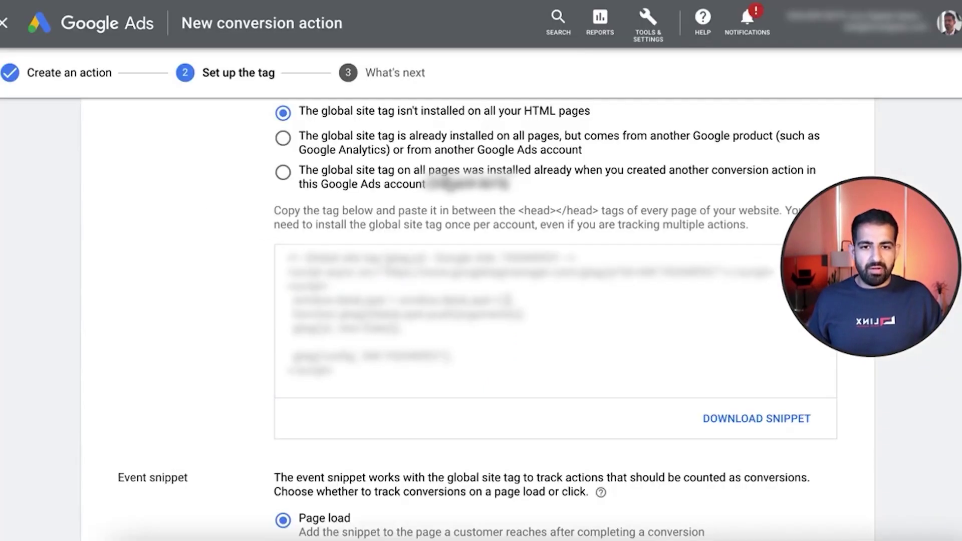
left_click(414, 279)
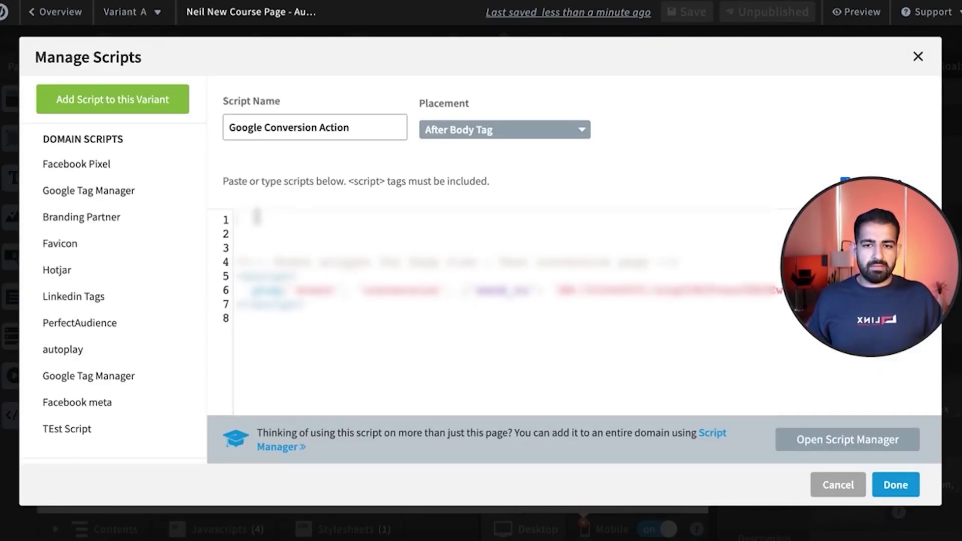
key("ctrl+v")
scroll(509, 392, "down", 1)
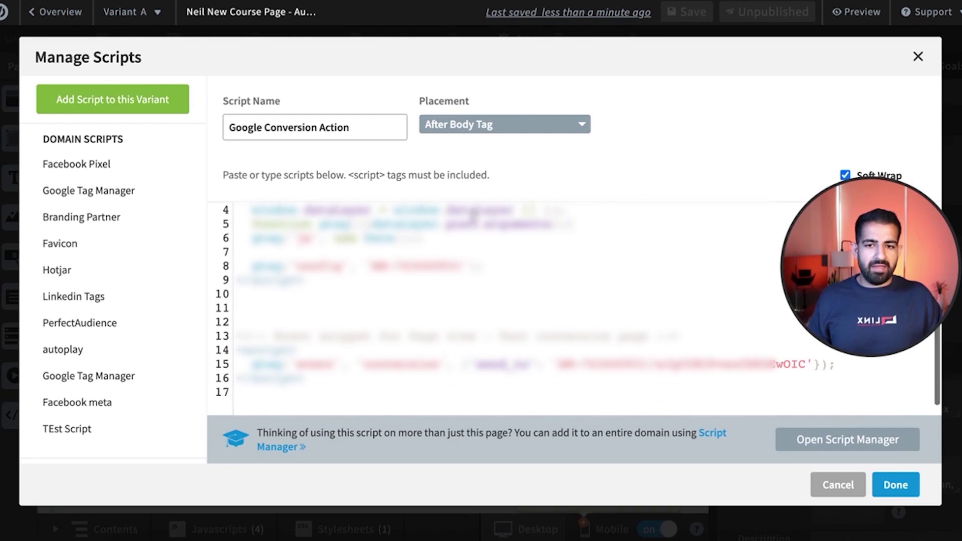
Step: Set the Google Conversion Action script's placement to Head and finish editing
left_click(493, 121)
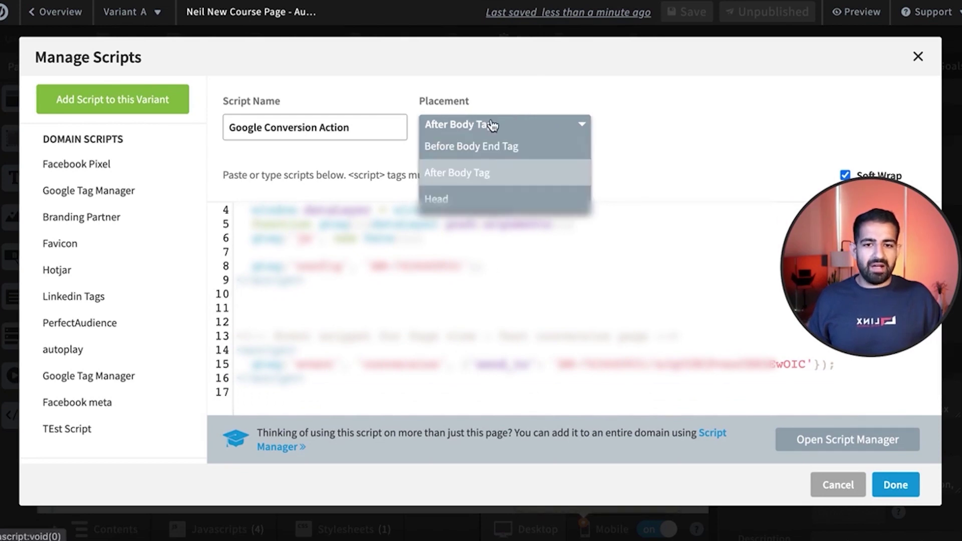
left_click(481, 198)
left_click(885, 489)
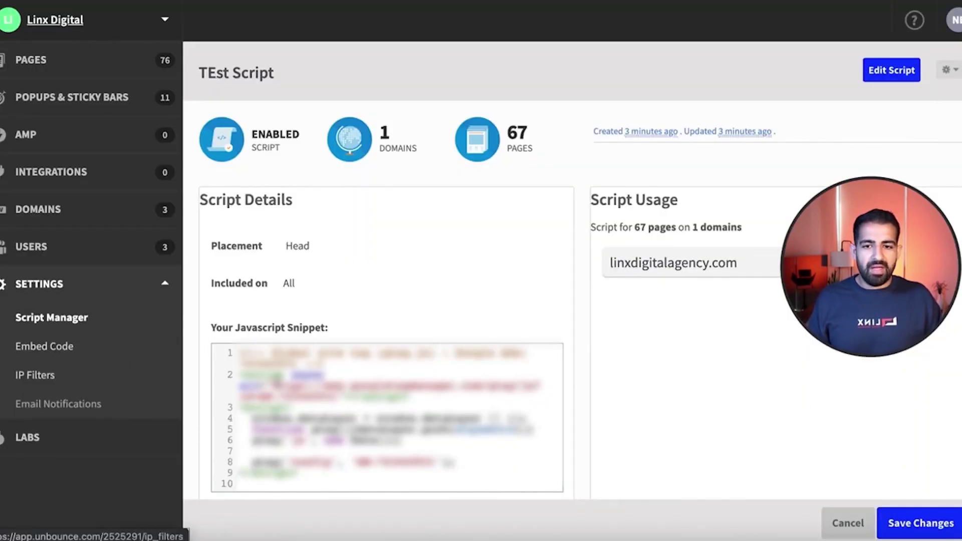
Step: Delete all the code in TEst Script and save the emptied script
left_click(891, 70)
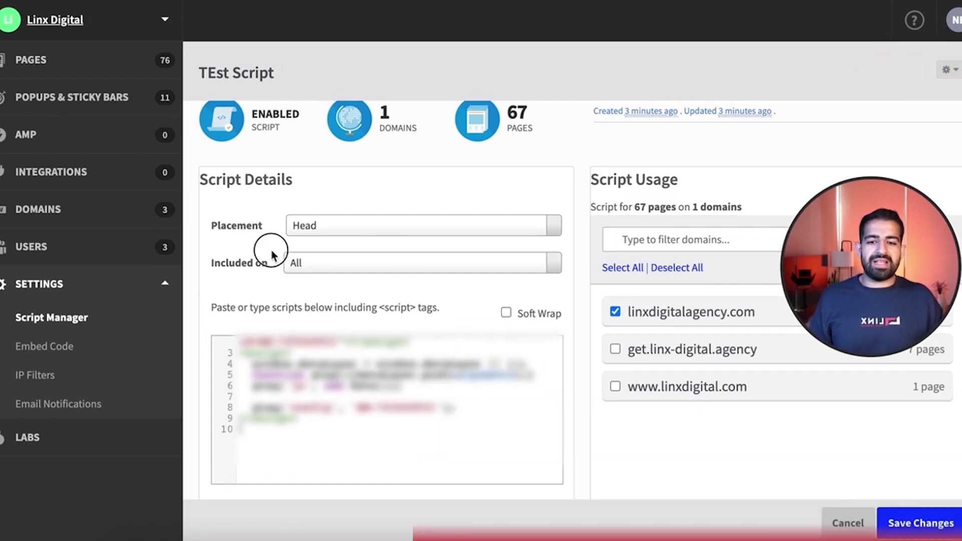
key("ctrl+a")
key("BackSpace")
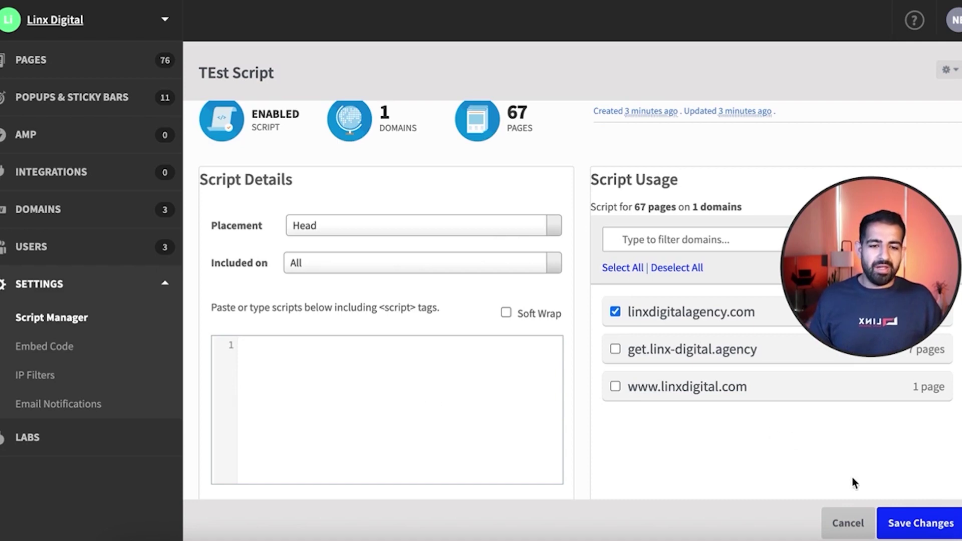
left_click(907, 523)
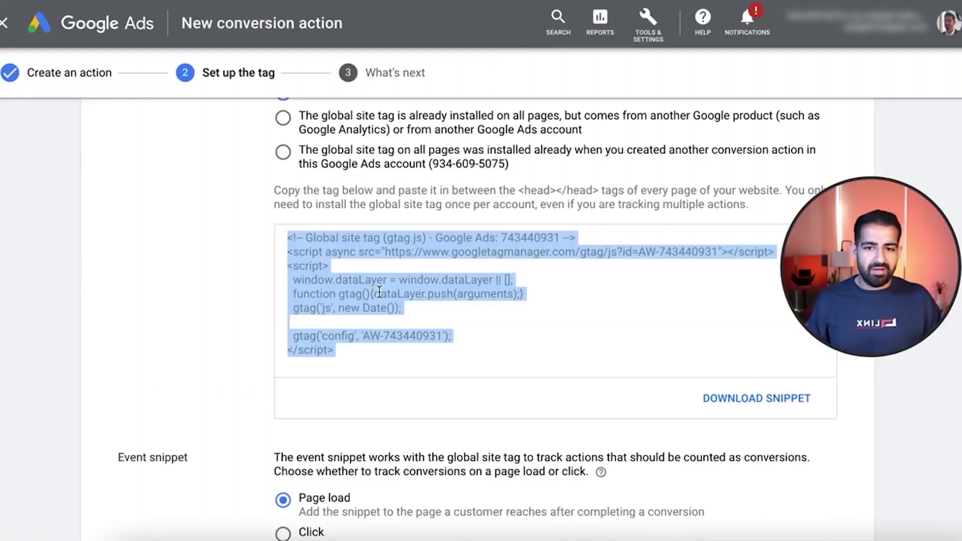
Step: Complete the Page view - Test conversion action and check its Unverified tracking status
scroll(379, 292, "down", 5)
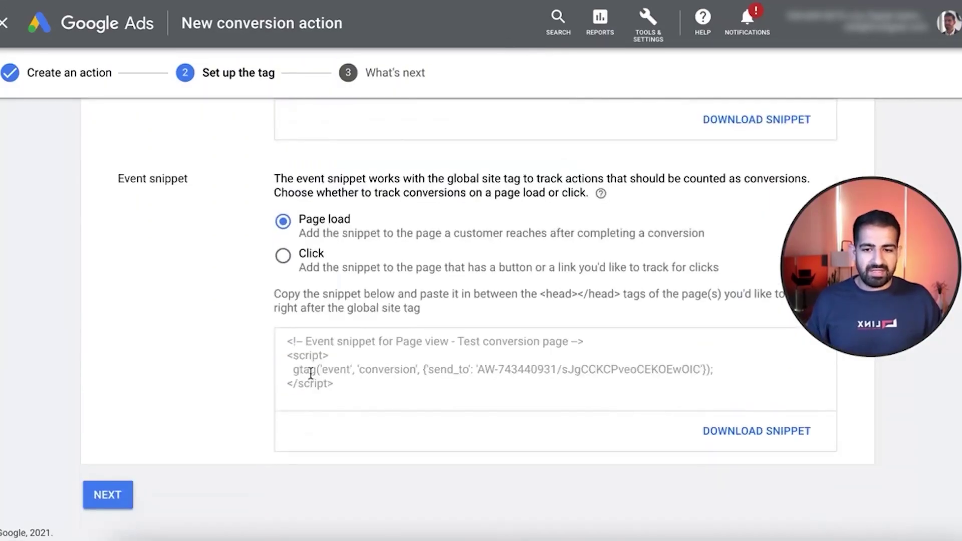
left_click(105, 496)
left_click(111, 403)
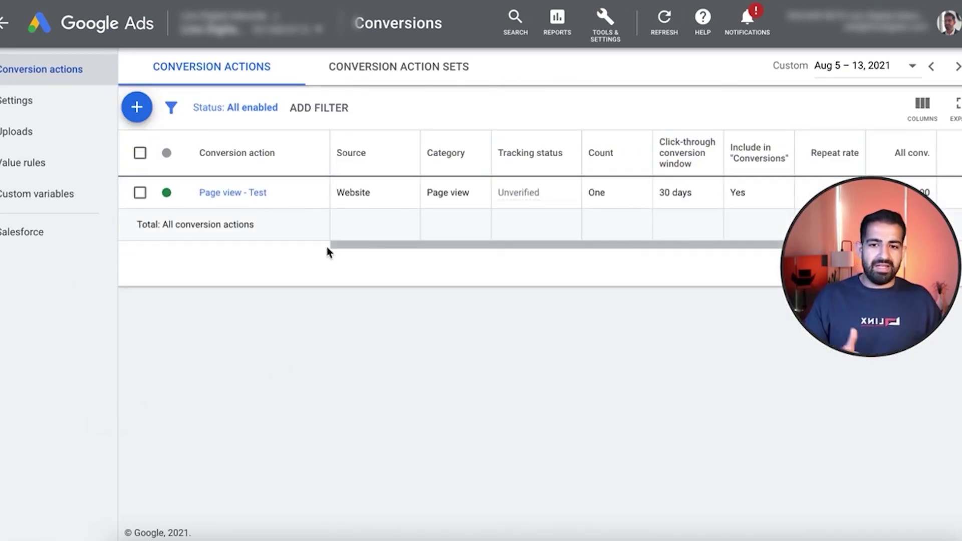
mouse_move(523, 202)
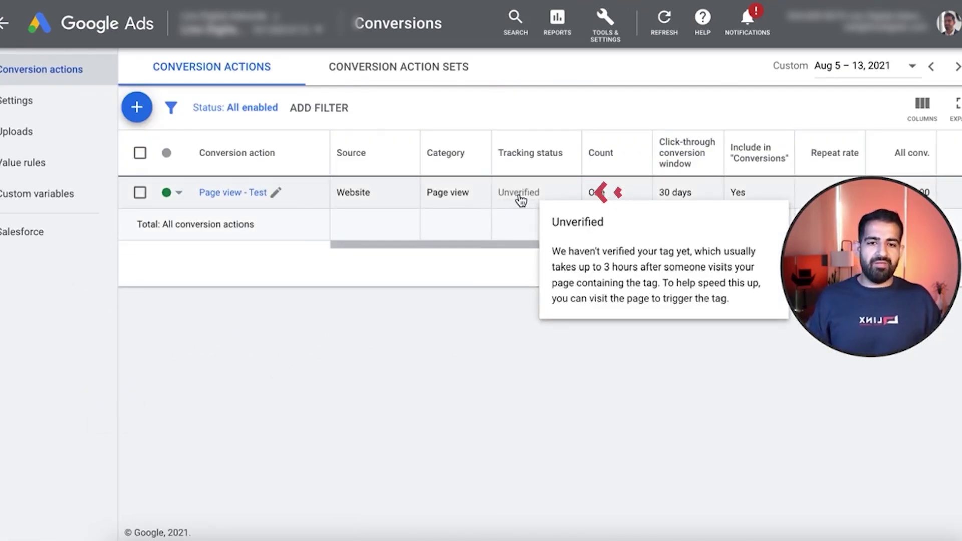